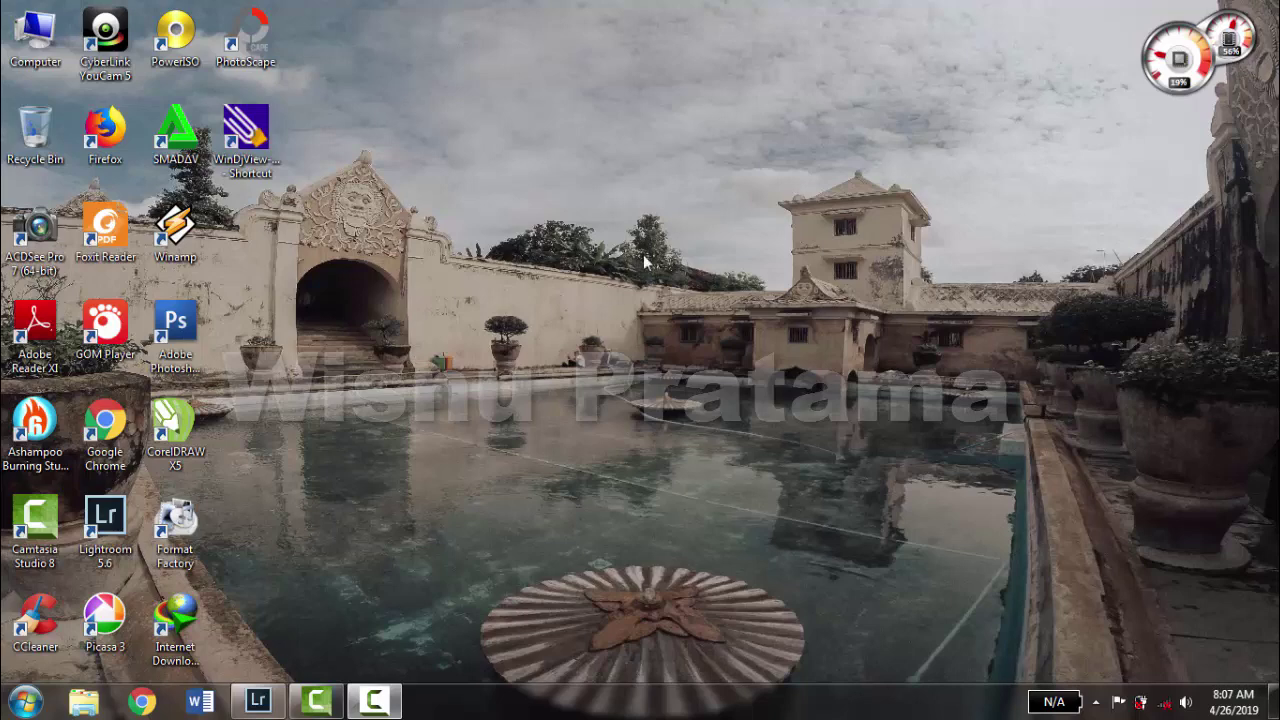
Step: Return to Lightroom's Develop view and expand the Baru bikin preset folder to list its presets
{"action": "left_click", "coordinate": [258, 700]}
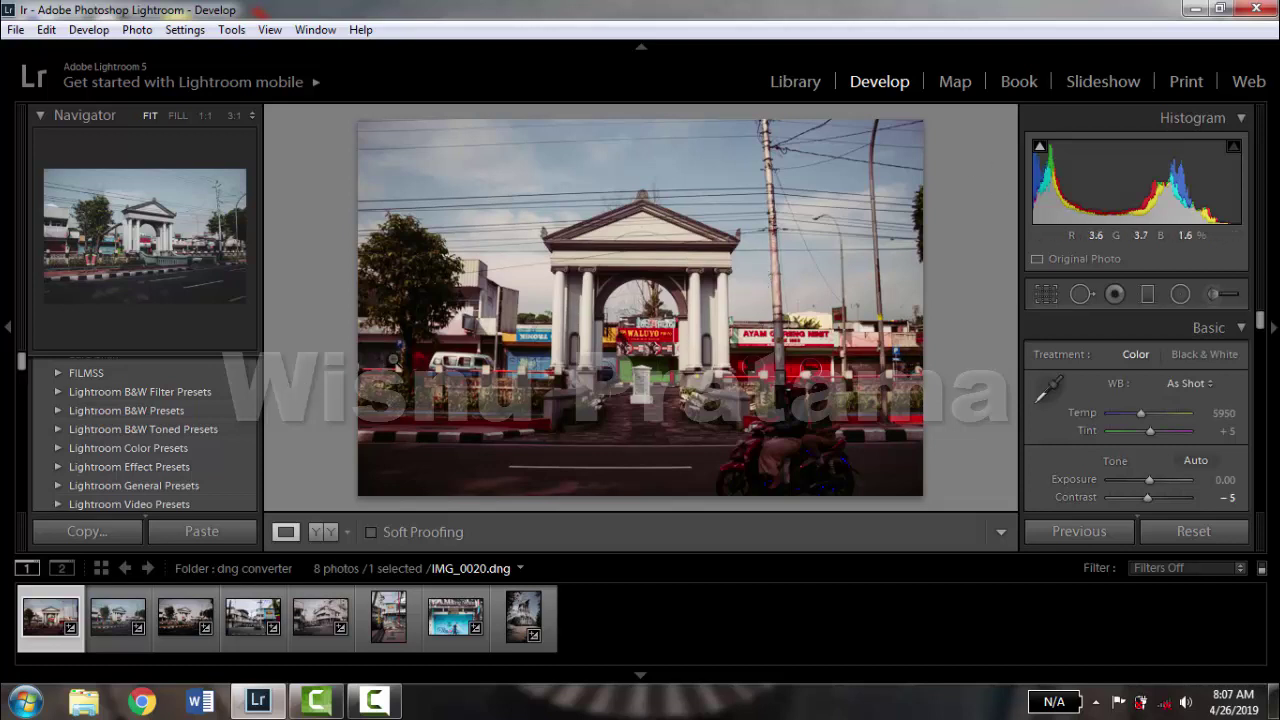
{"action": "scroll", "coordinate": [246, 396], "scroll_direction": "up", "scroll_amount": 3}
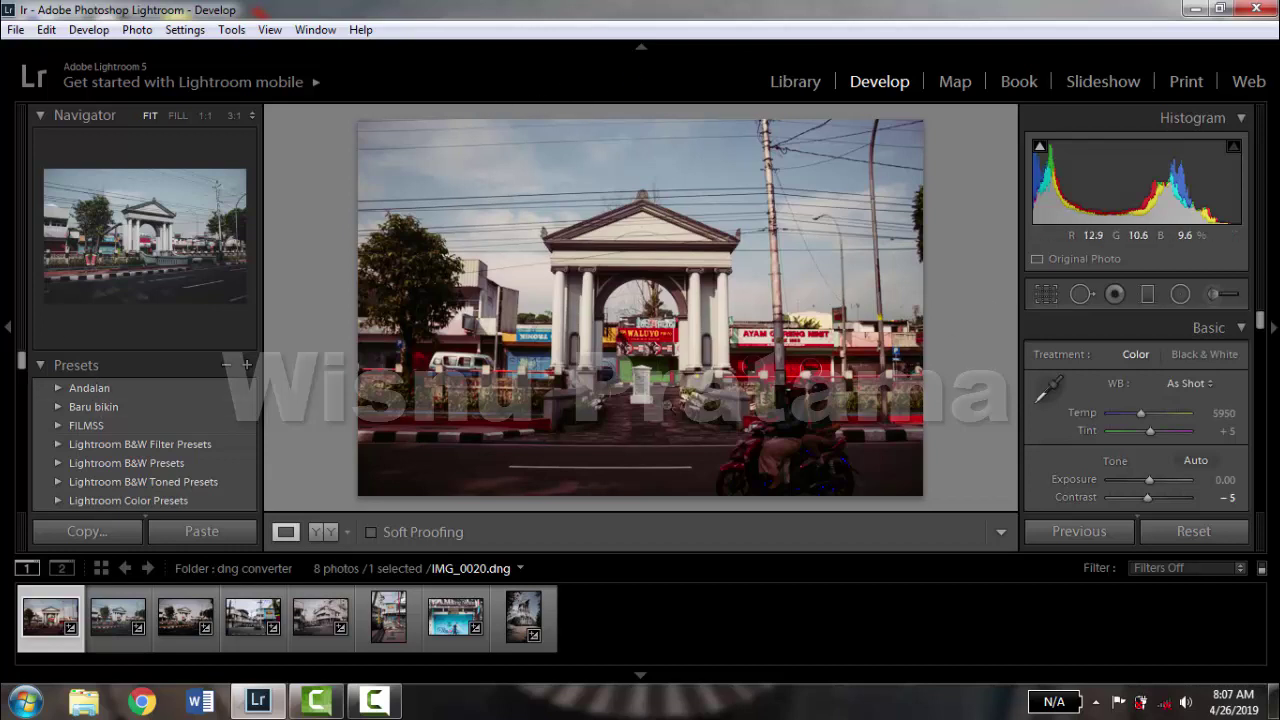
{"action": "left_click", "coordinate": [58, 406]}
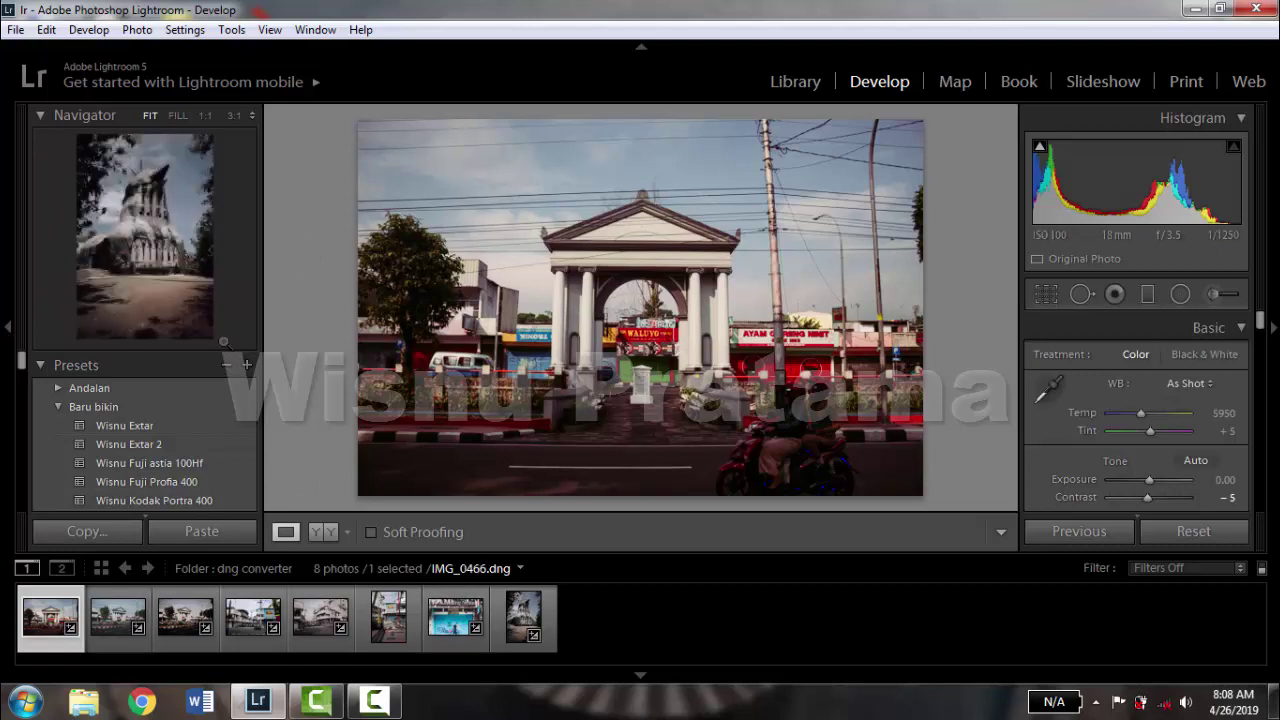
Step: Start exporting the first Baru bikin preset and create a new Documents folder named 'preset baru'
{"action": "right_click", "coordinate": [140, 428]}
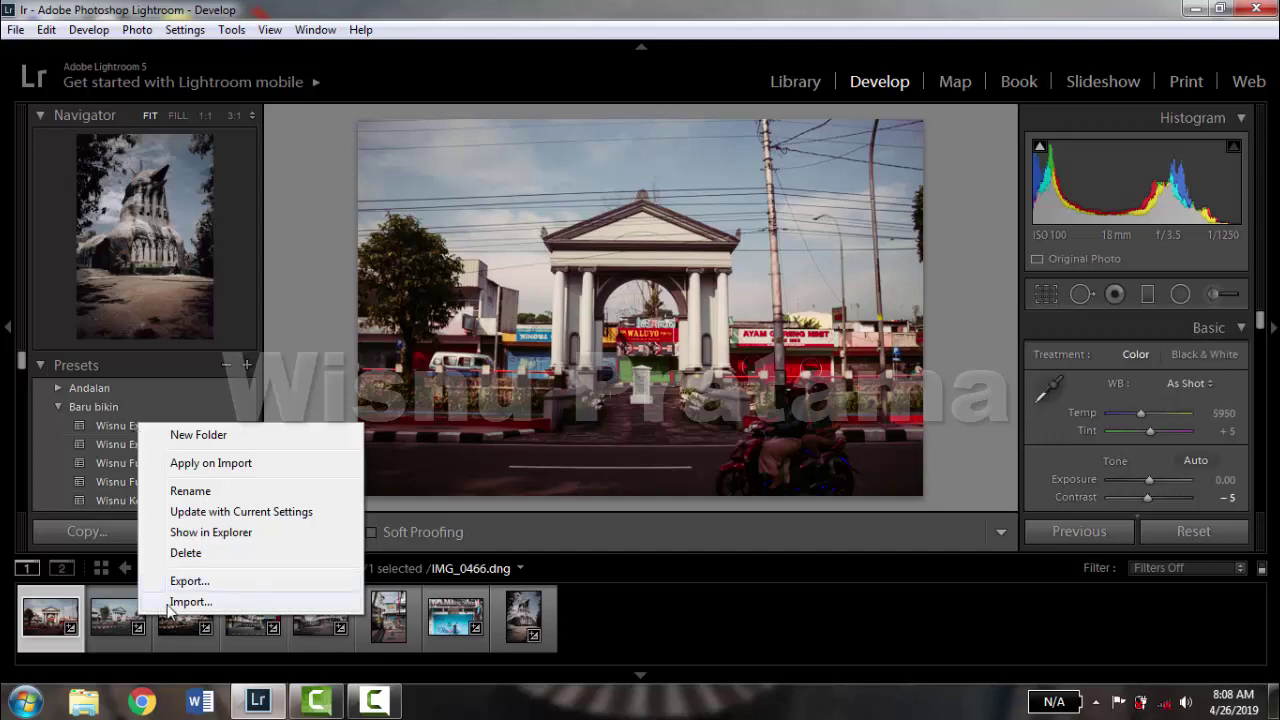
{"action": "left_click", "coordinate": [208, 582]}
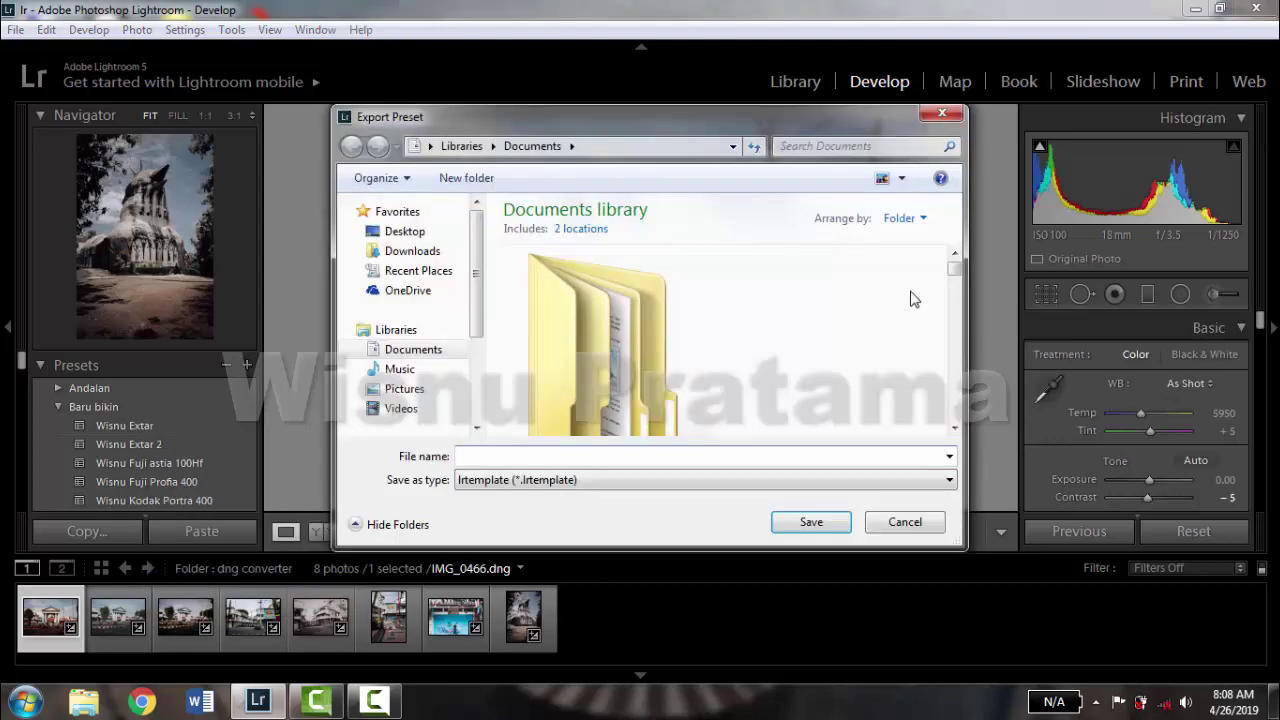
{"action": "left_click_drag", "start_coordinate": [967, 547], "coordinate": [1069, 628]}
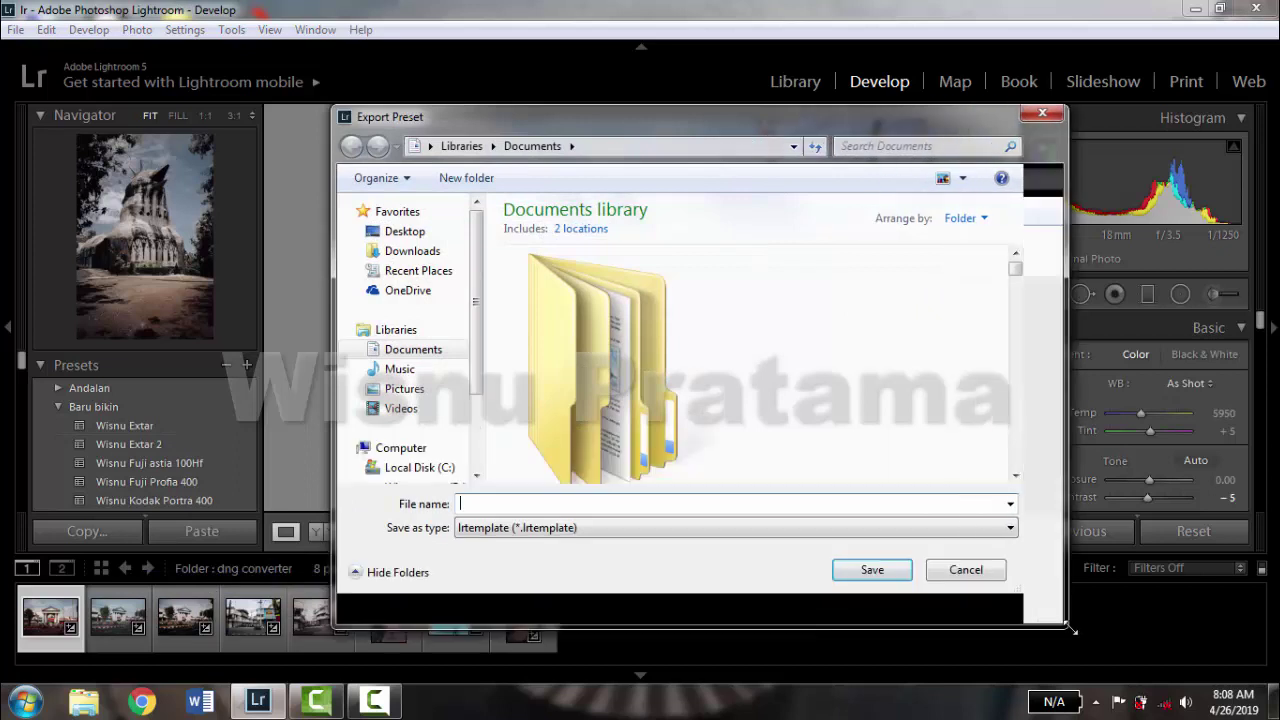
{"action": "left_click", "coordinate": [487, 178]}
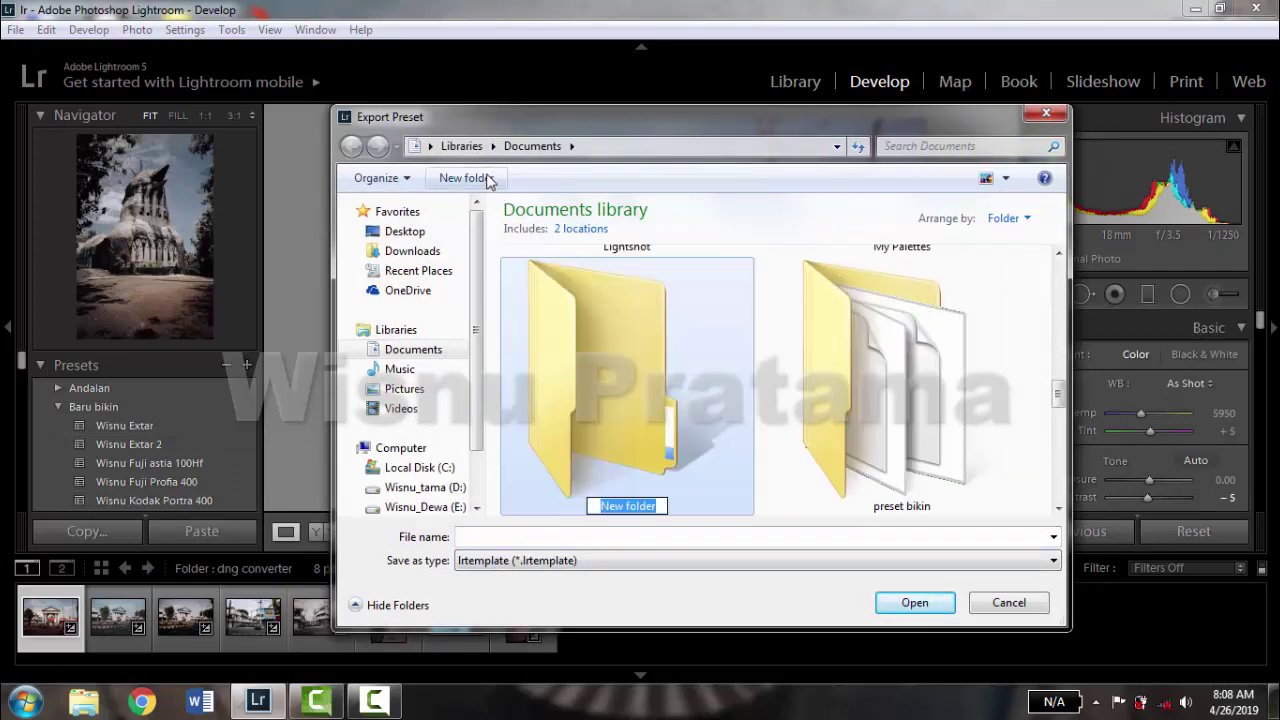
{"action": "type", "text": "preset ba"}
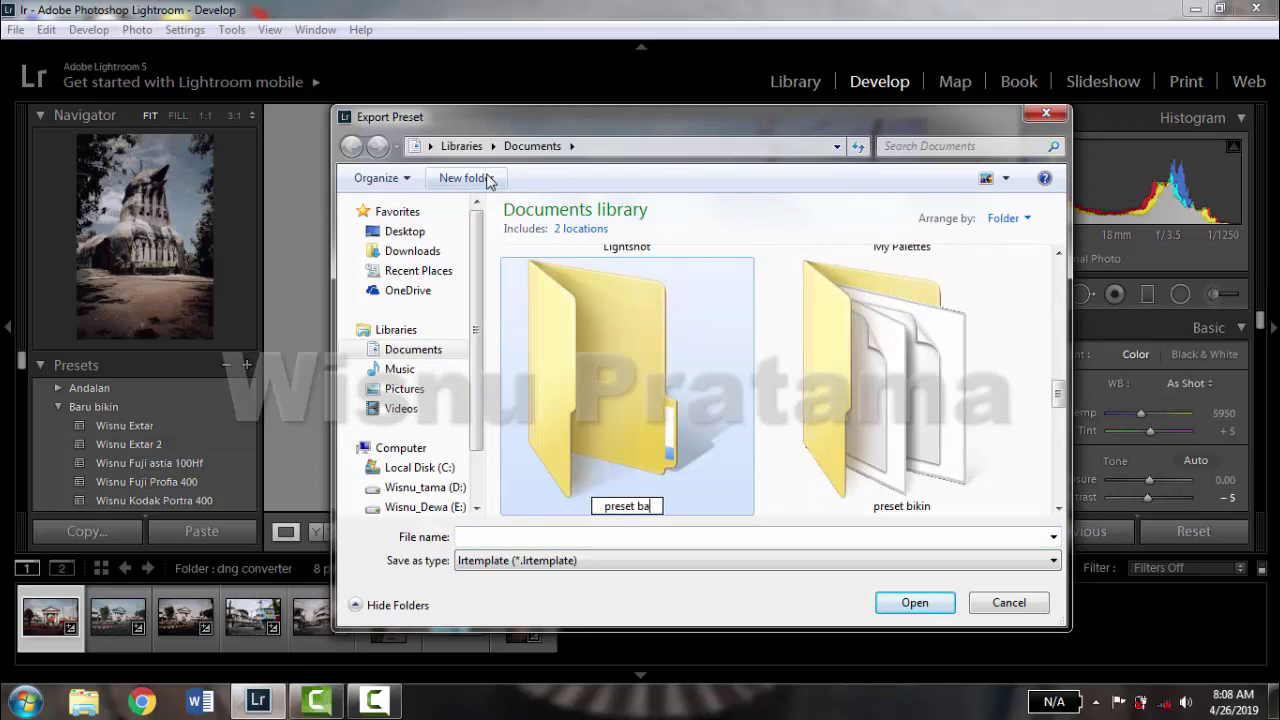
{"action": "type", "text": "ru"}
{"action": "key", "text": "Return"}
{"action": "key", "text": "Return"}
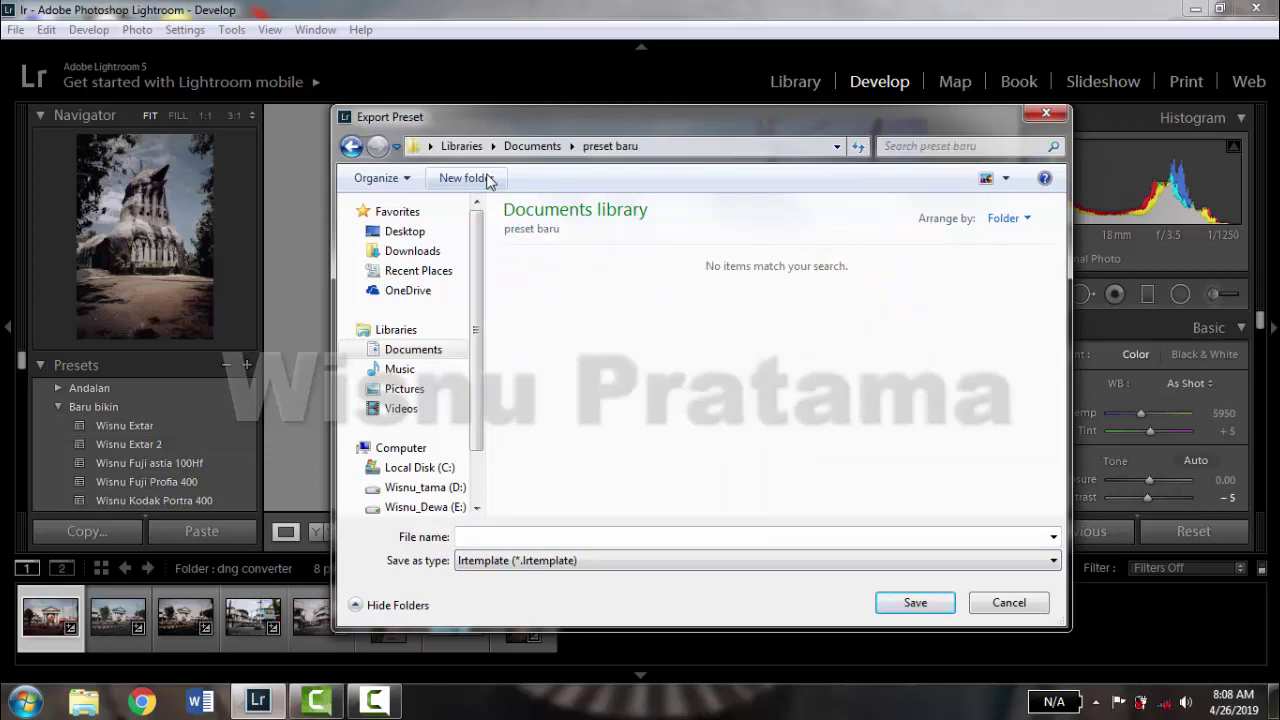
Step: Save the preset as an .lrtemplate file in preset baru under a custom file name
{"action": "left_click", "coordinate": [518, 536]}
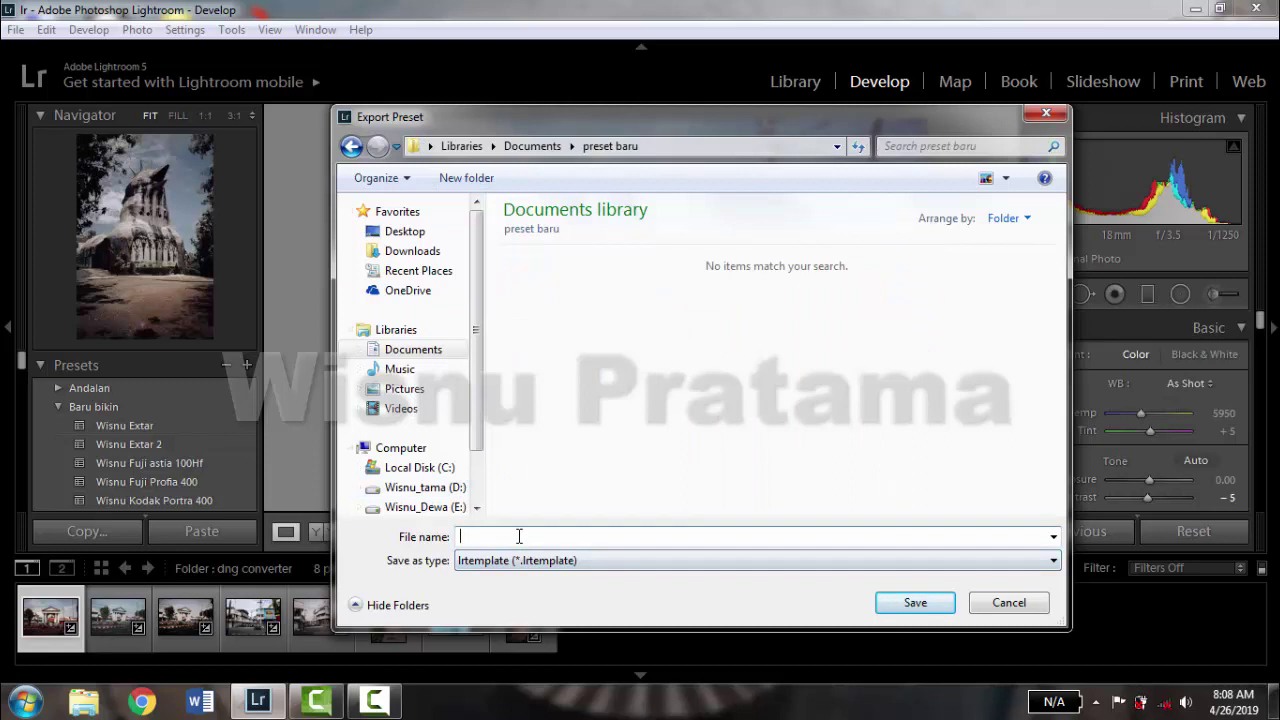
{"action": "type", "text": "Wisnu"}
{"action": "type", "text": " Latihan"}
{"action": "type", "text": " nyoba"}
{"action": "left_click", "coordinate": [915, 604]}
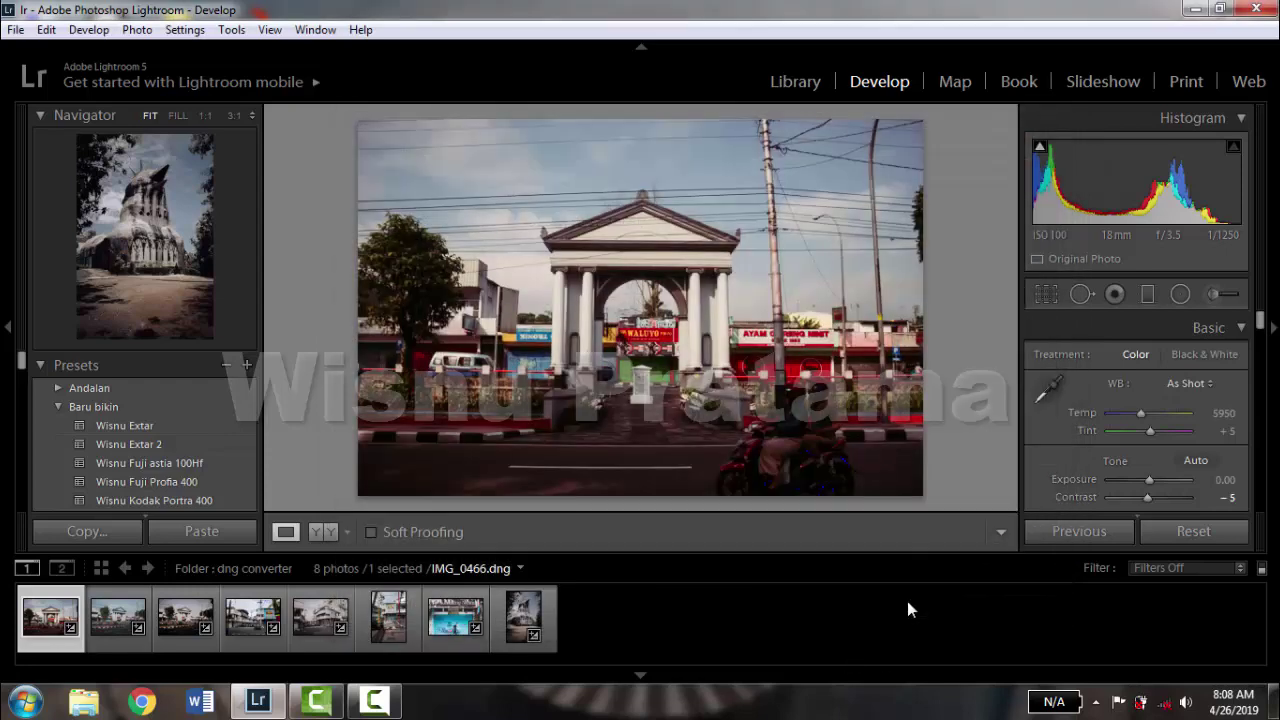
{"action": "left_click", "coordinate": [86, 704]}
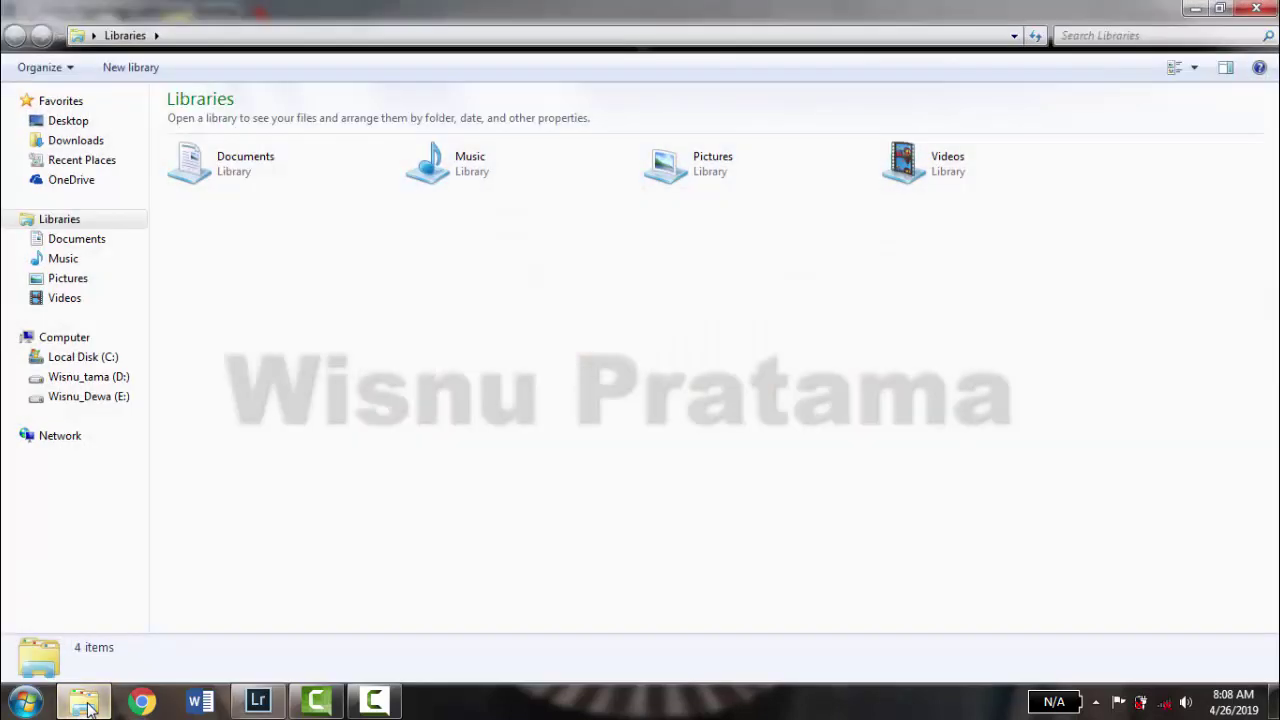
{"action": "mouse_move", "coordinate": [76, 239]}
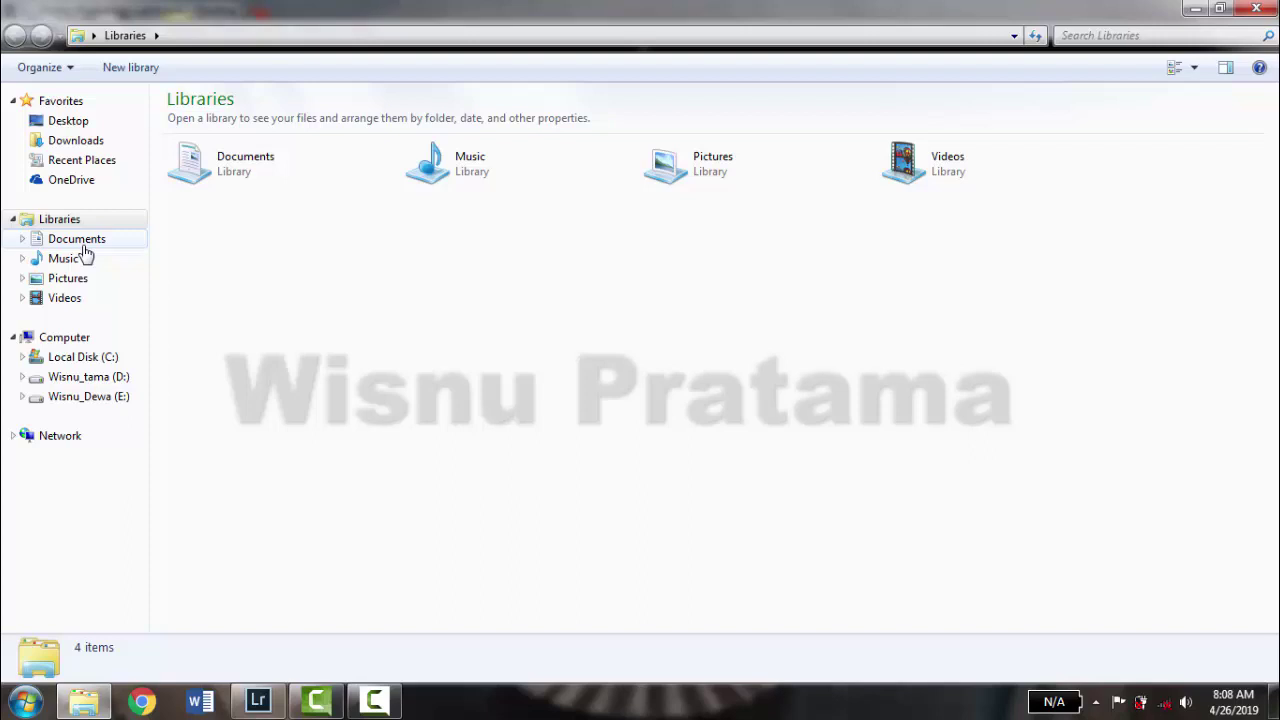
{"action": "left_click", "coordinate": [84, 246]}
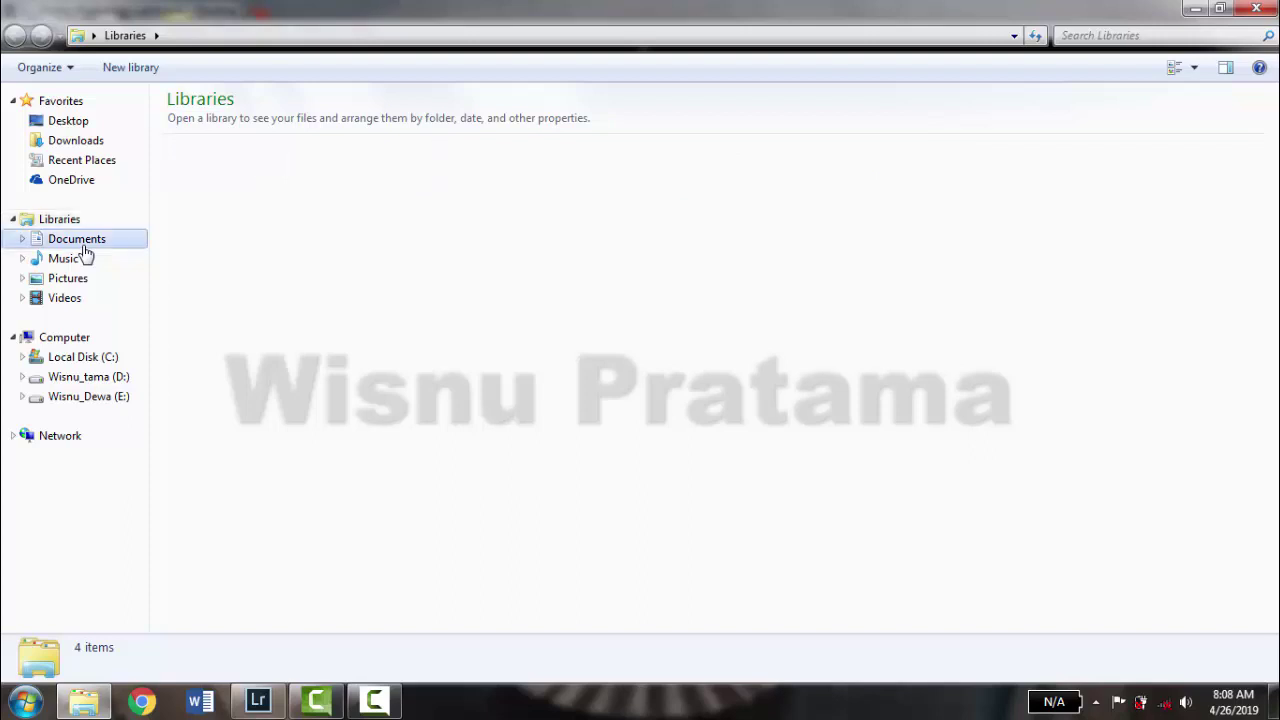
{"action": "left_click", "coordinate": [265, 243]}
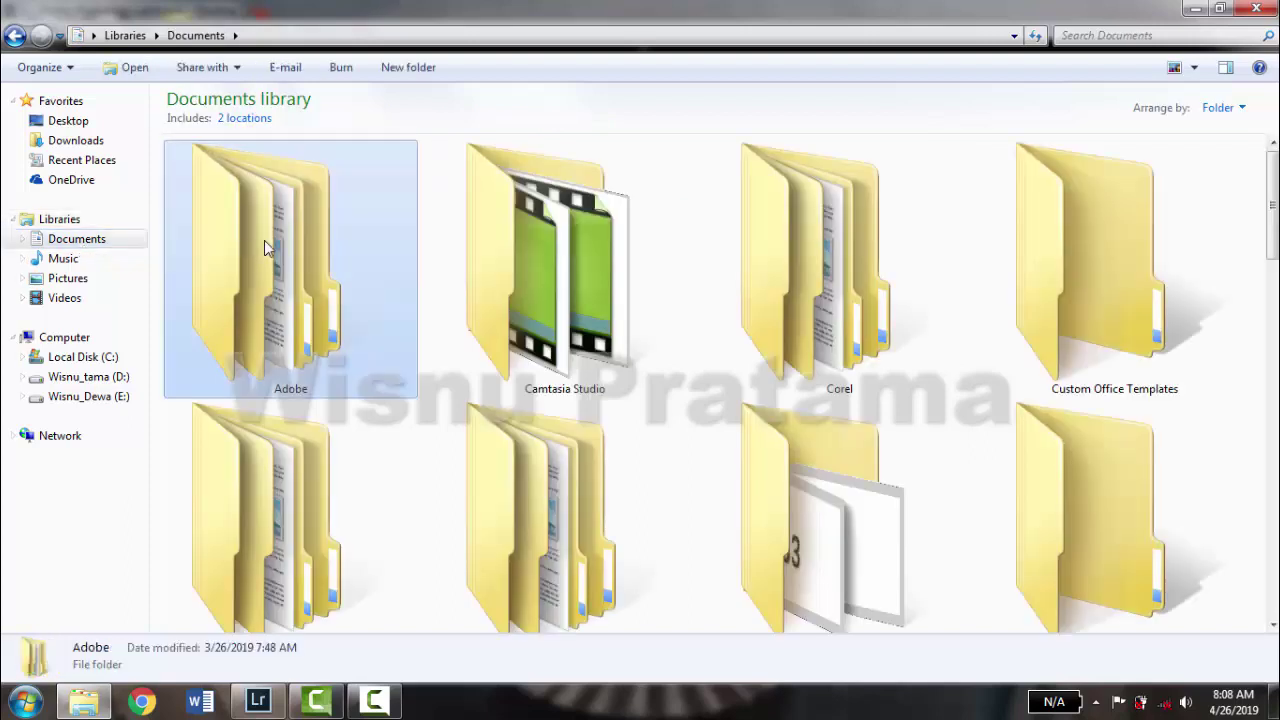
{"action": "key", "text": "p"}
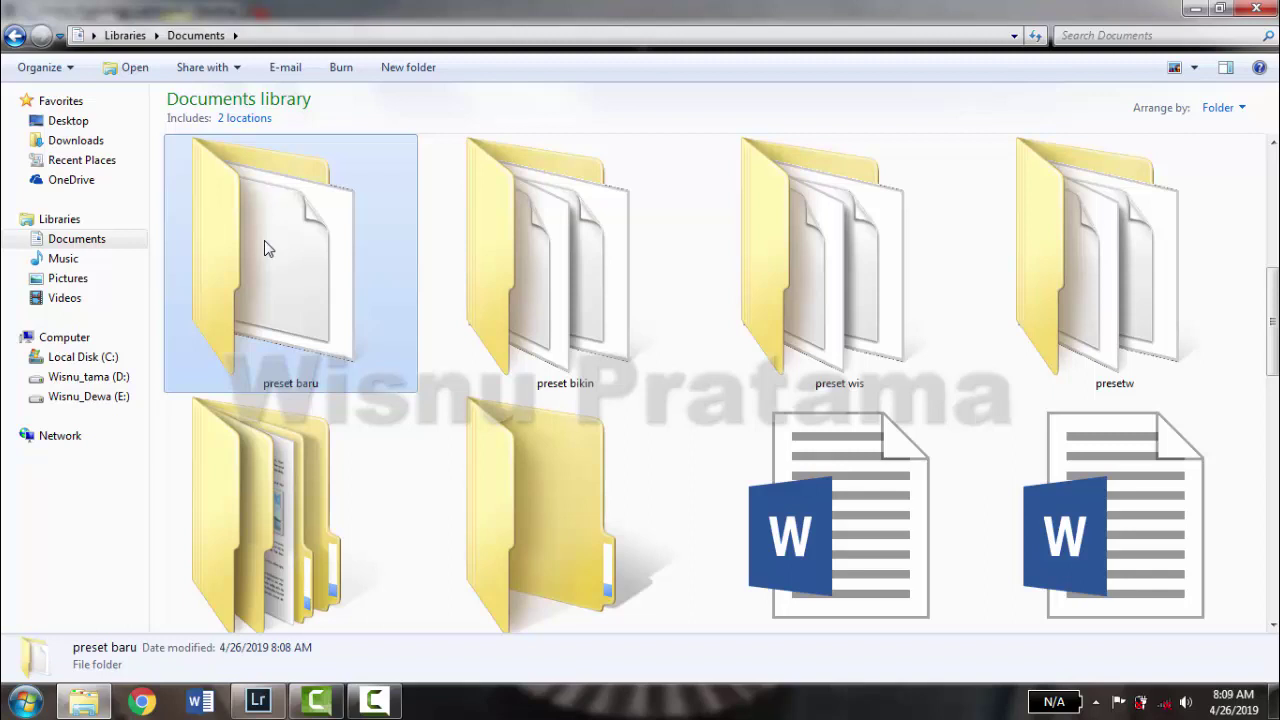
{"action": "double_click", "coordinate": [864, 314]}
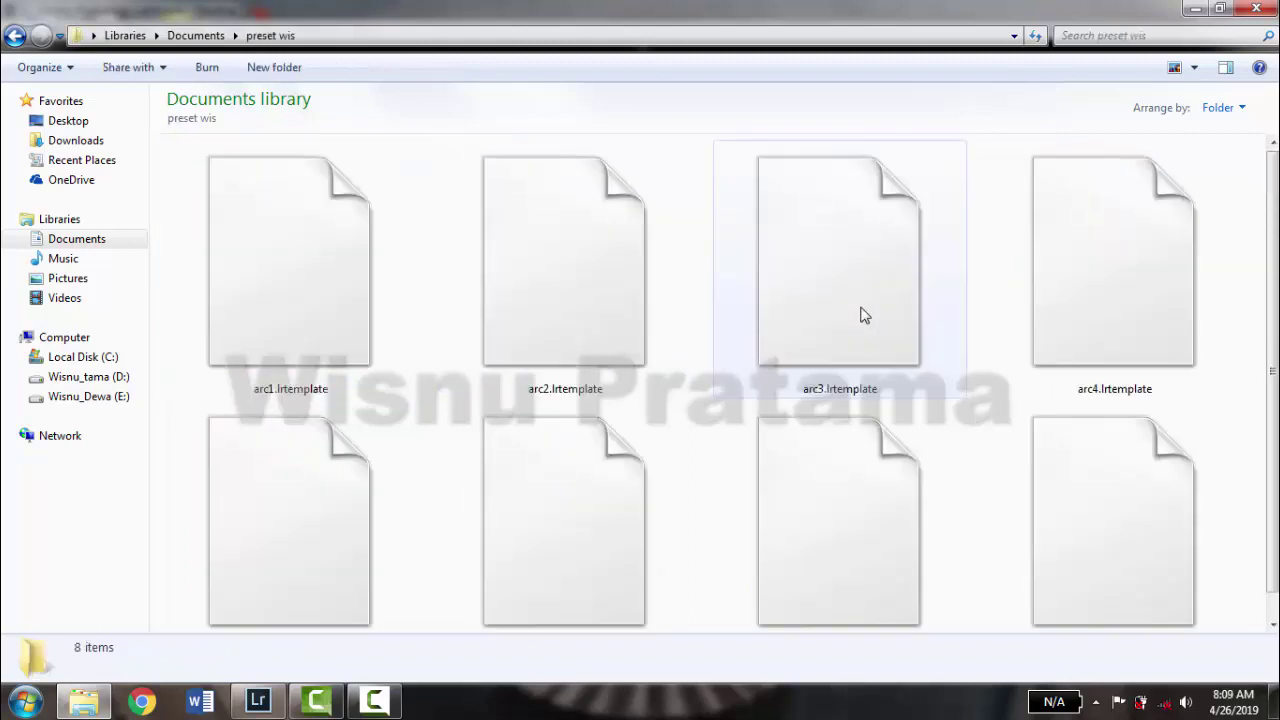
{"action": "key", "text": "BackSpace"}
{"action": "double_click", "coordinate": [271, 524]}
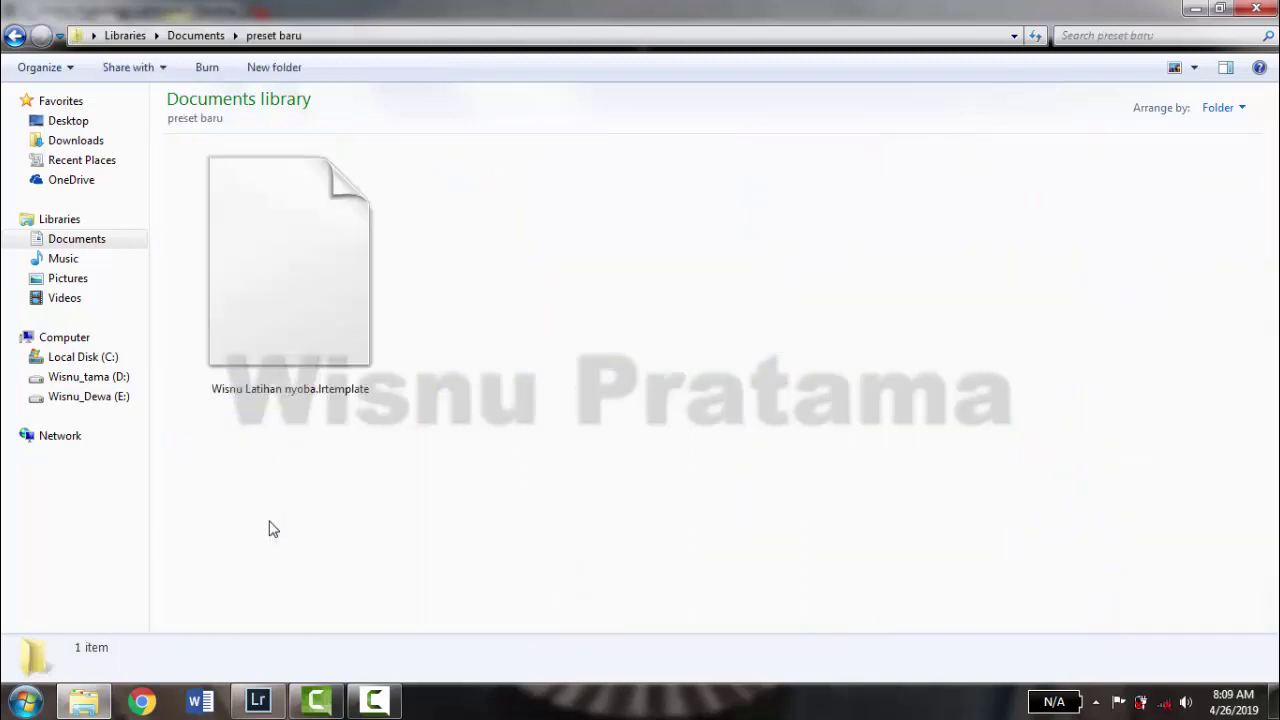
{"action": "left_click", "coordinate": [368, 308]}
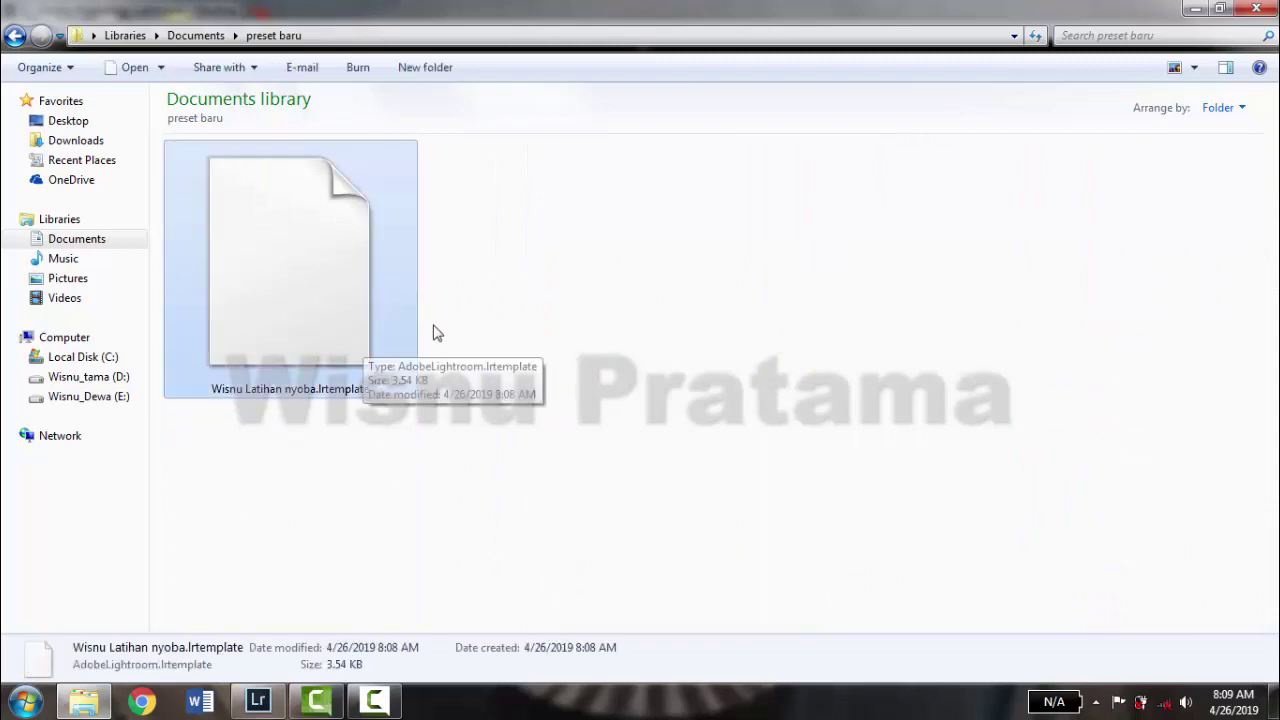
{"action": "left_click", "coordinate": [258, 702]}
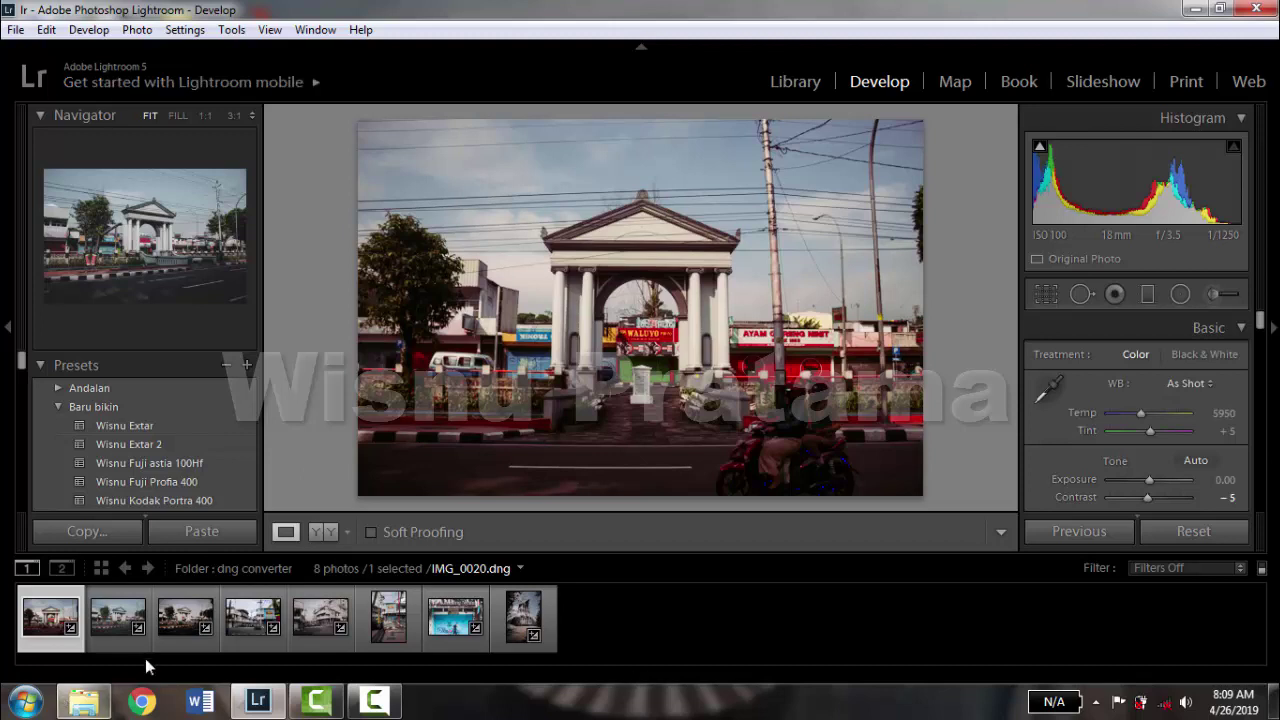
Step: Bring the File Explorer window showing the preset baru folder back into view
{"action": "left_click", "coordinate": [84, 705]}
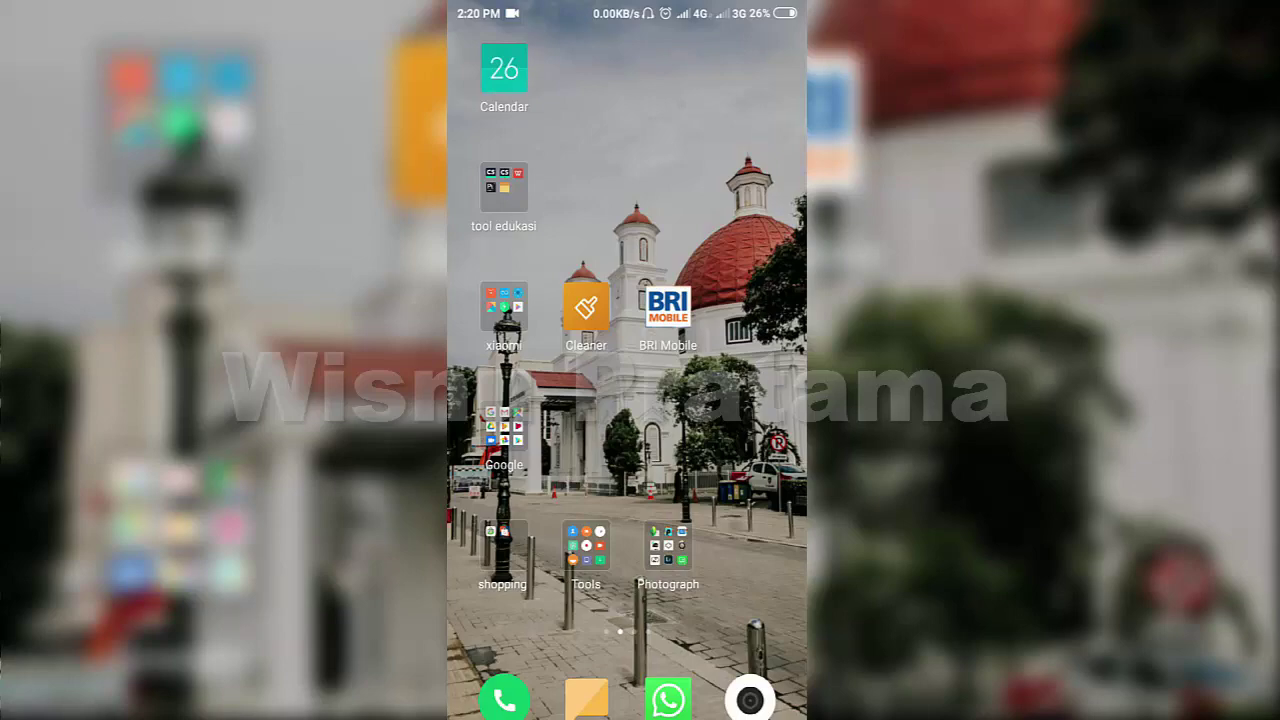
Step: Find APK Editor in the phone's Tools folder and launch it
{"action": "left_click", "coordinate": [667, 547]}
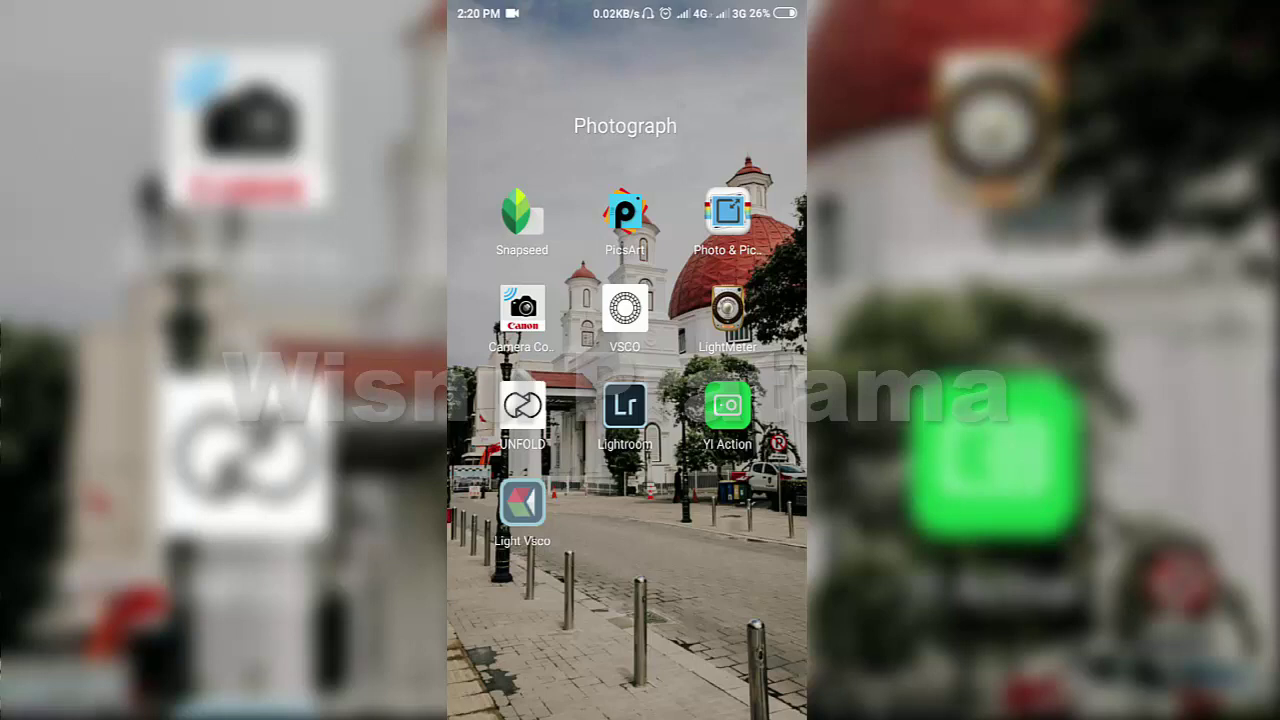
{"action": "key", "text": "Escape"}
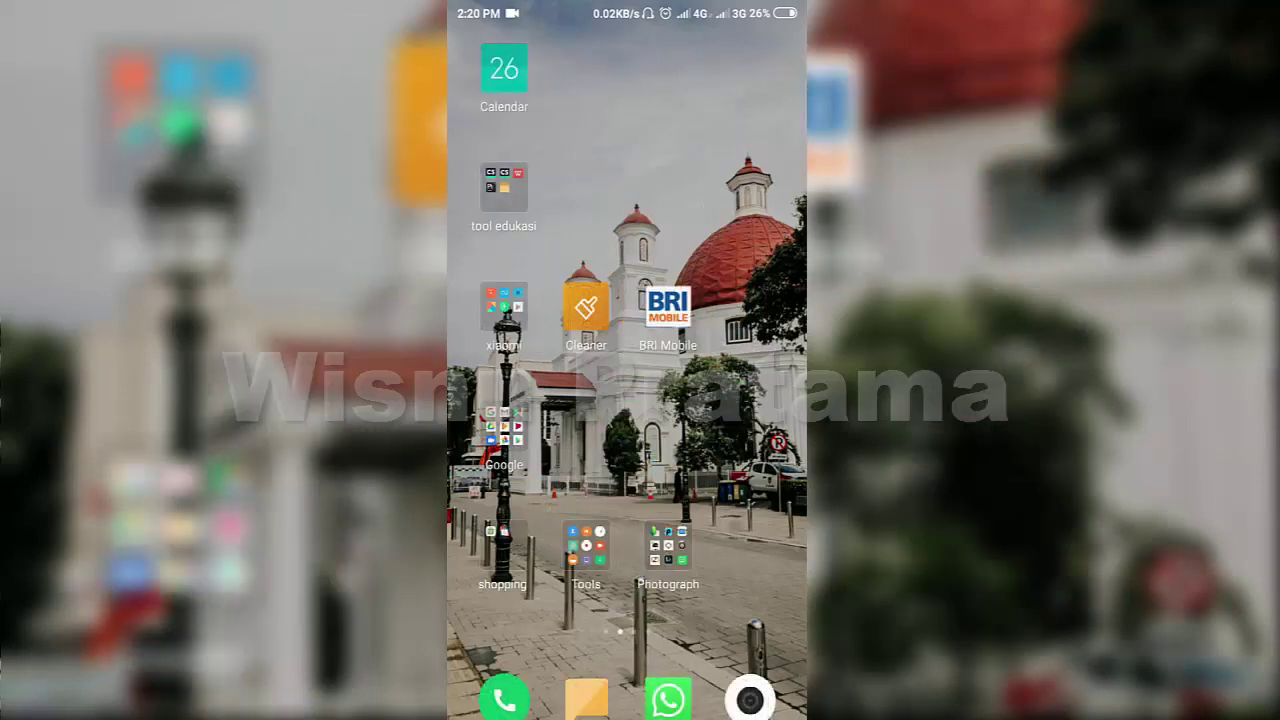
{"action": "left_click", "coordinate": [583, 537]}
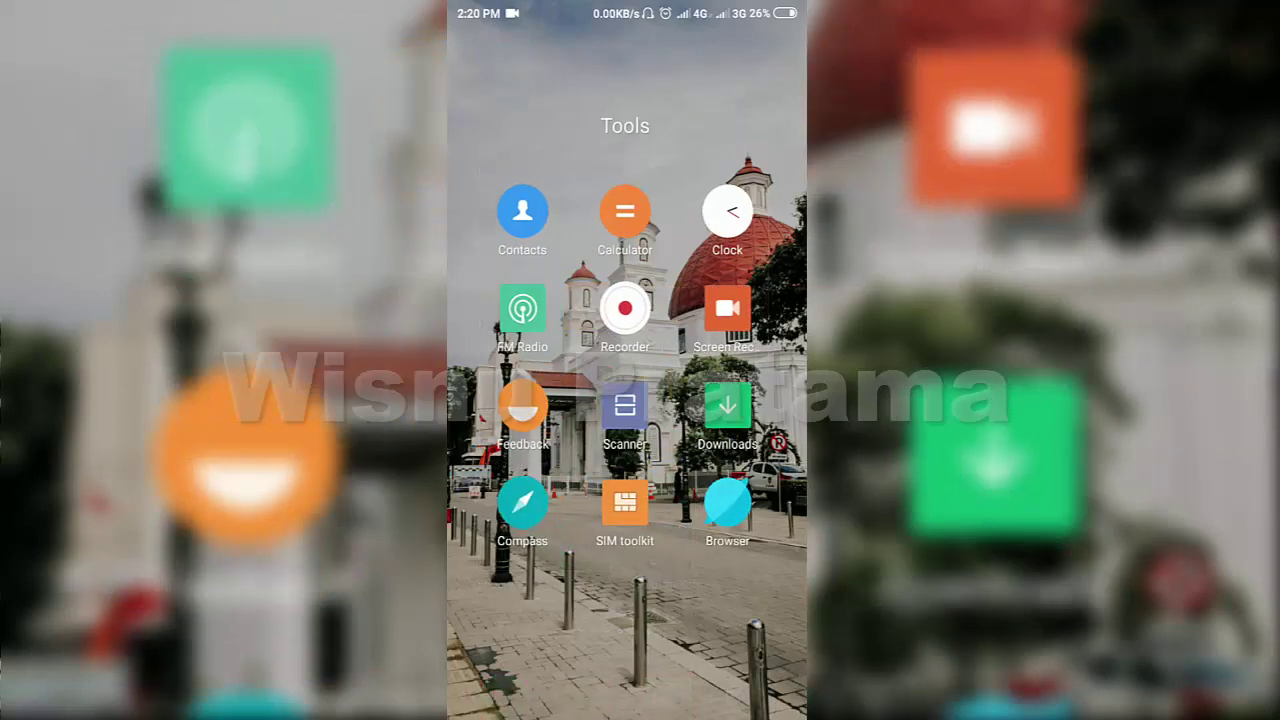
{"action": "scroll", "coordinate": [625, 400], "scroll_direction": "down", "scroll_amount": 3}
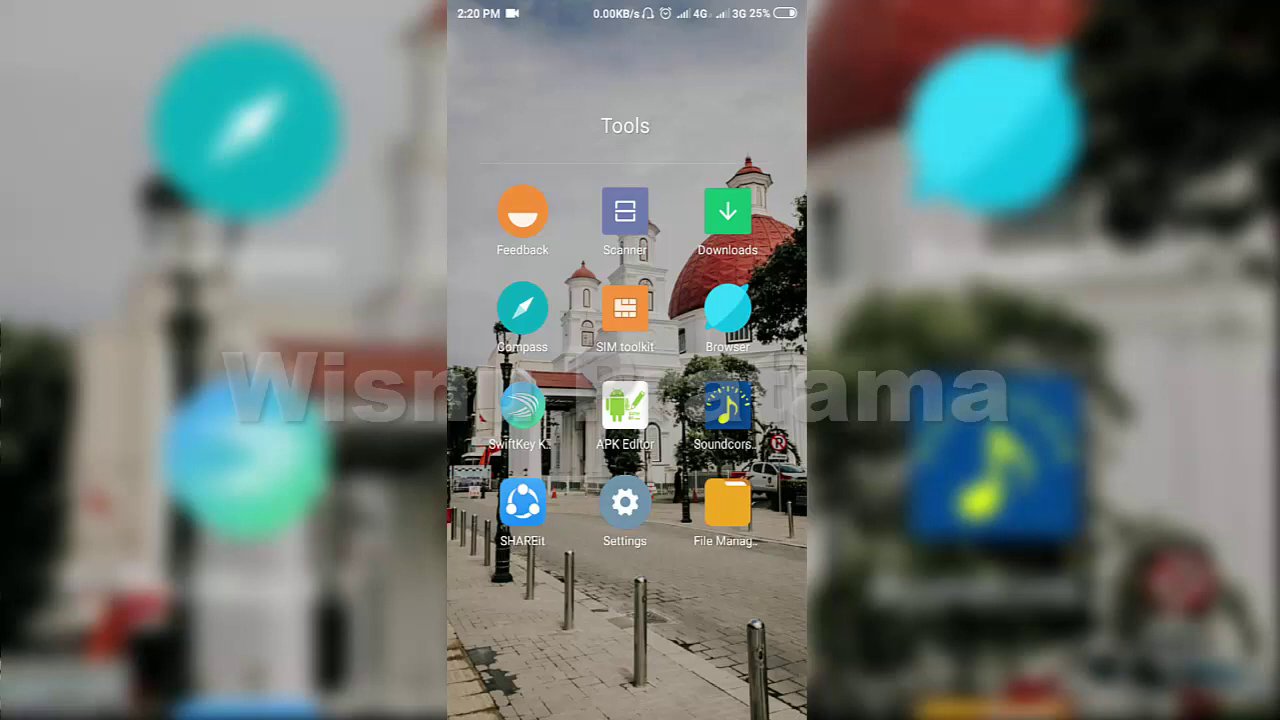
{"action": "left_click", "coordinate": [625, 405]}
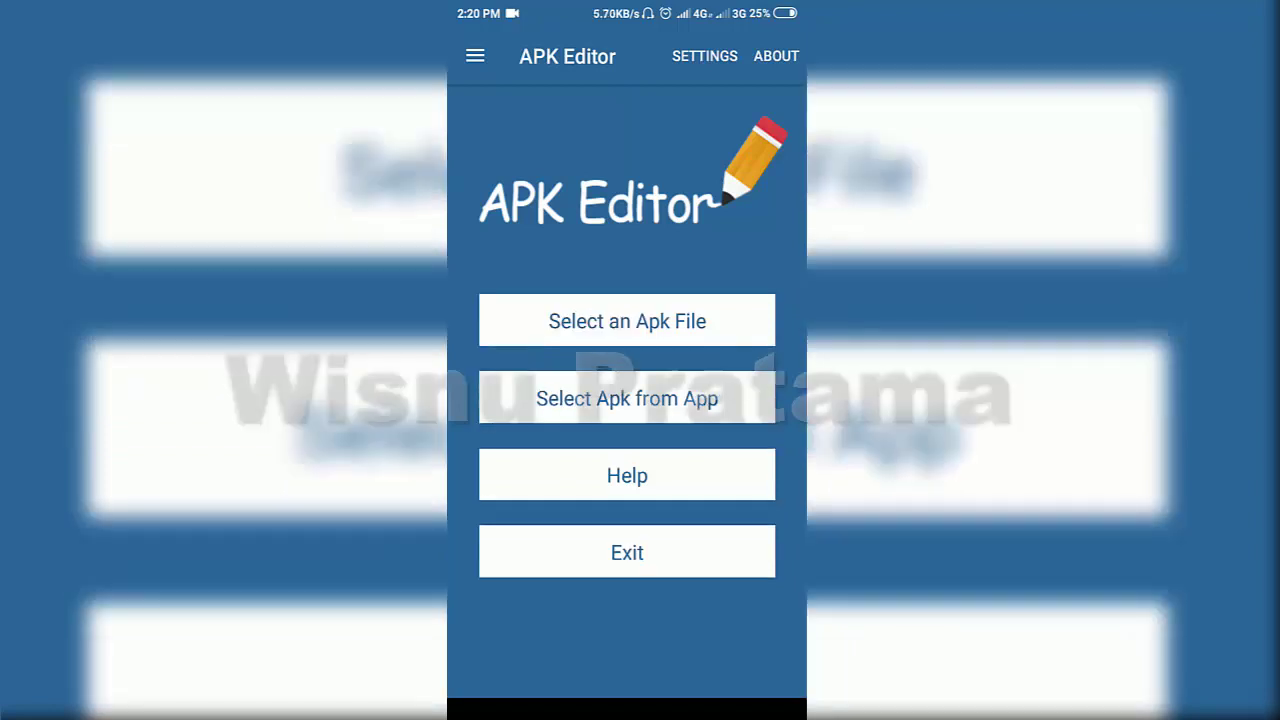
Step: Load the installed Lightroom app (com.adobe.lrmobile) in APK Editor as a Full Edit (RESOURCE RE-BUILD) and browse its files
{"action": "left_click", "coordinate": [627, 398]}
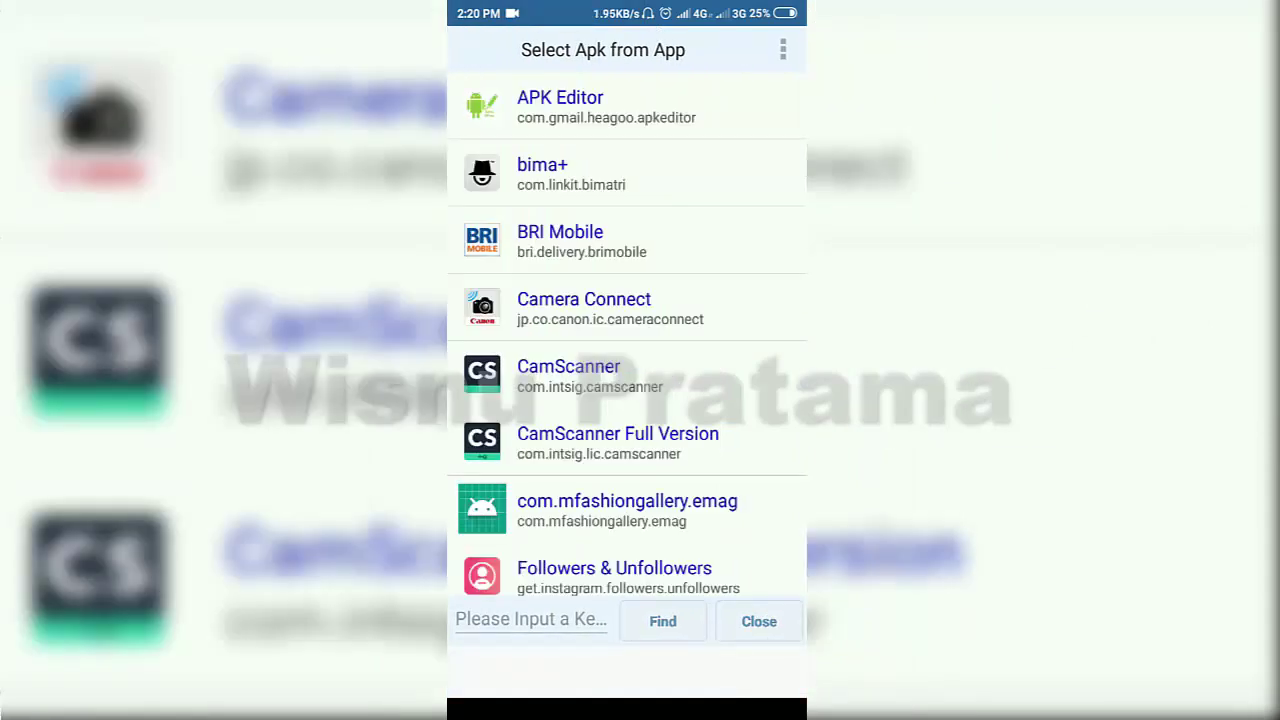
{"action": "scroll", "coordinate": [627, 340], "scroll_direction": "down", "scroll_amount": 5}
{"action": "scroll", "coordinate": [627, 340], "scroll_direction": "down", "scroll_amount": 3}
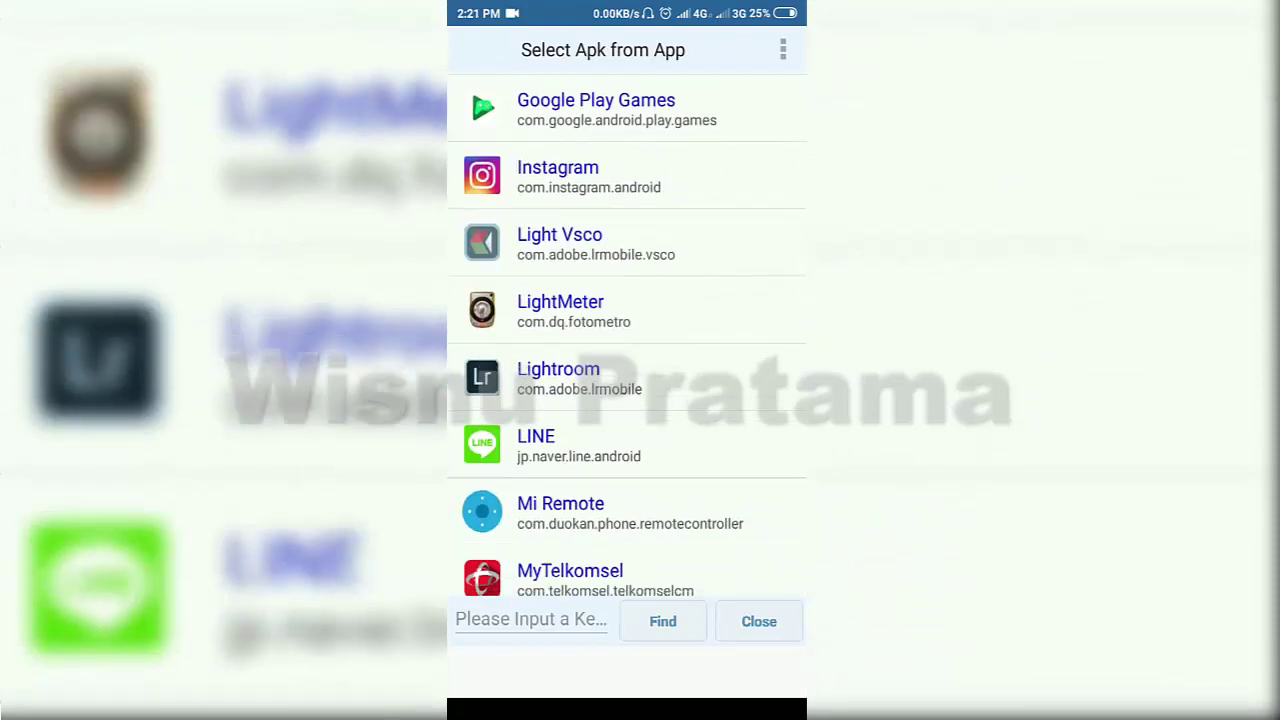
{"action": "left_click", "coordinate": [560, 377]}
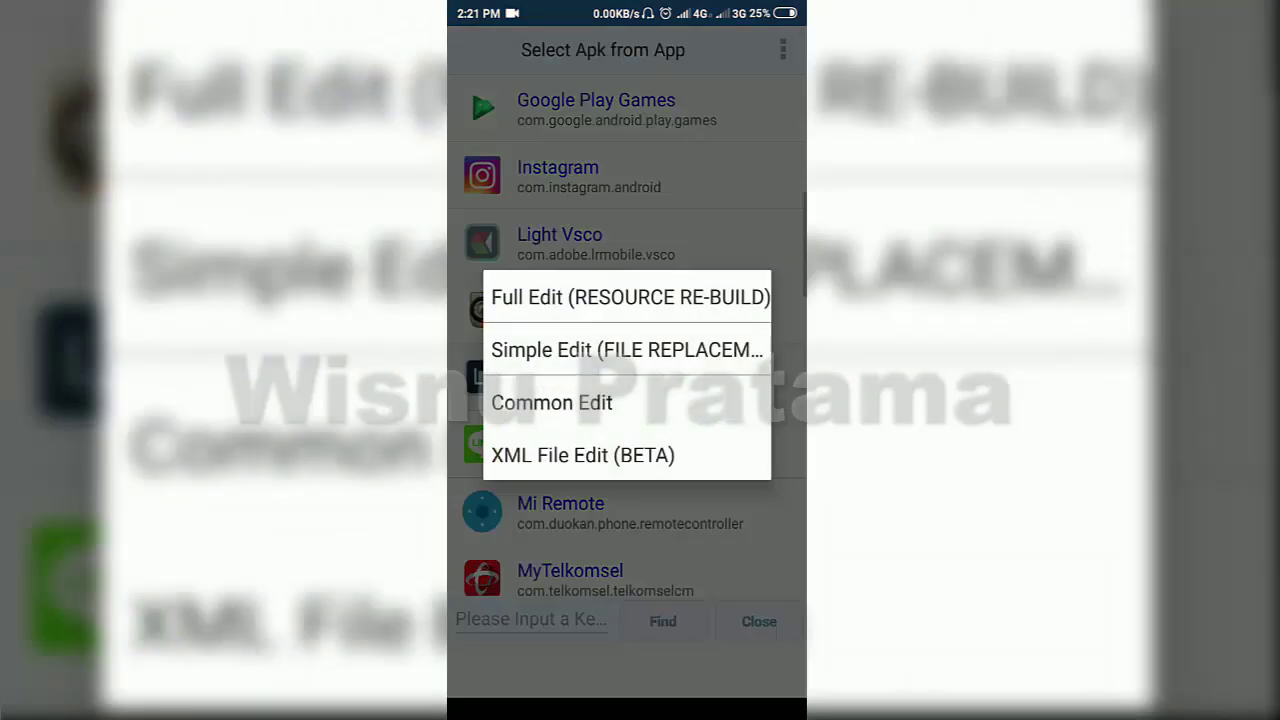
{"action": "left_click", "coordinate": [630, 297]}
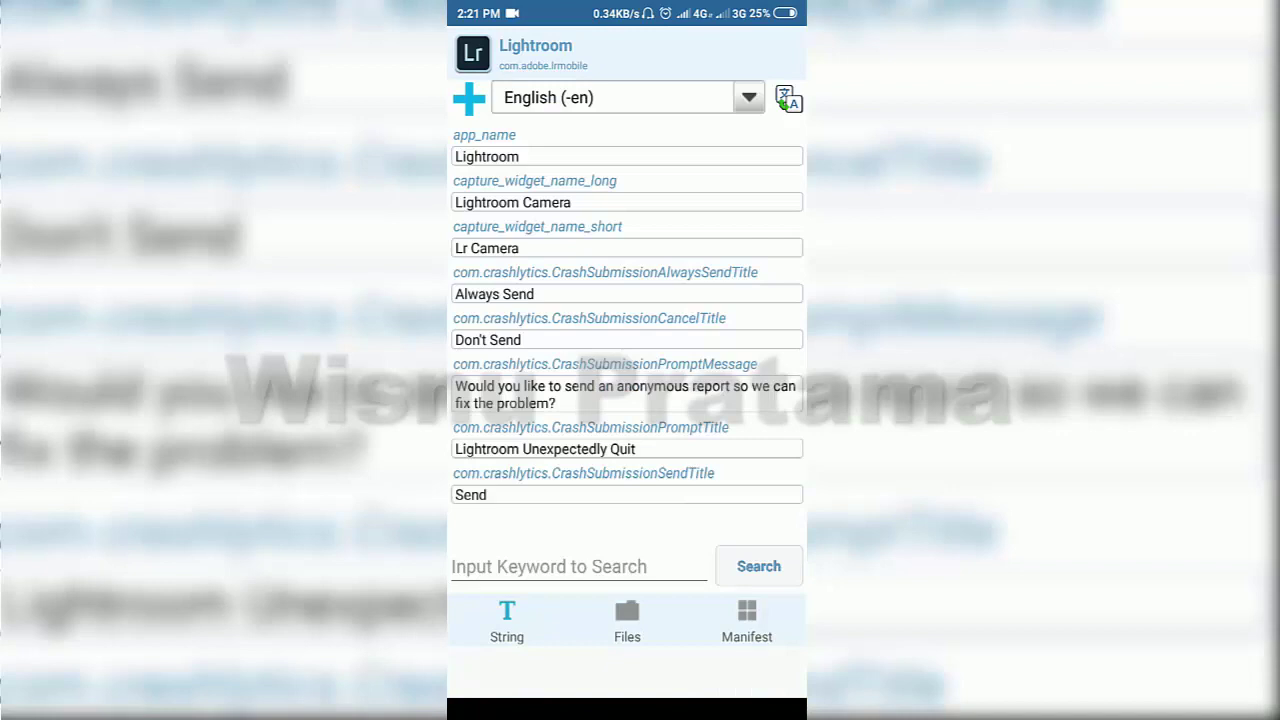
{"action": "left_click", "coordinate": [627, 620]}
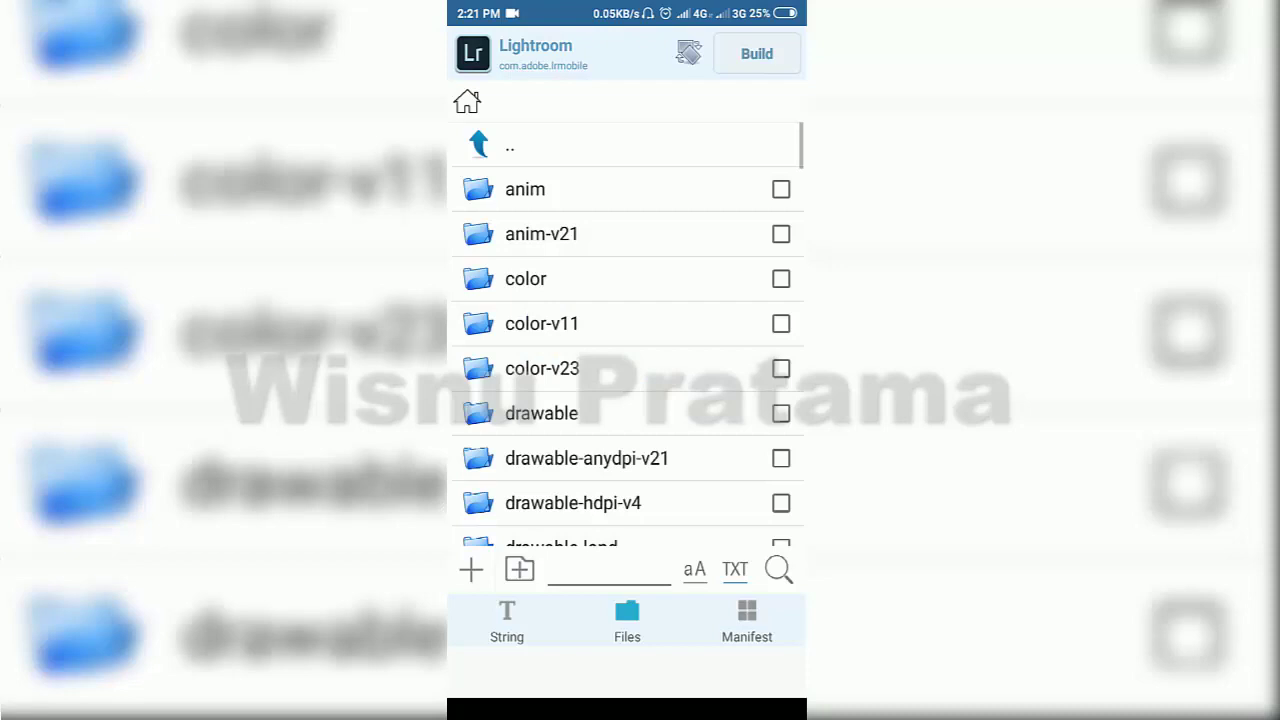
Step: Navigate to assets/resource/presets/04 DETAIL, showing the seven built-in .lrtemplate presets
{"action": "left_click", "coordinate": [510, 145]}
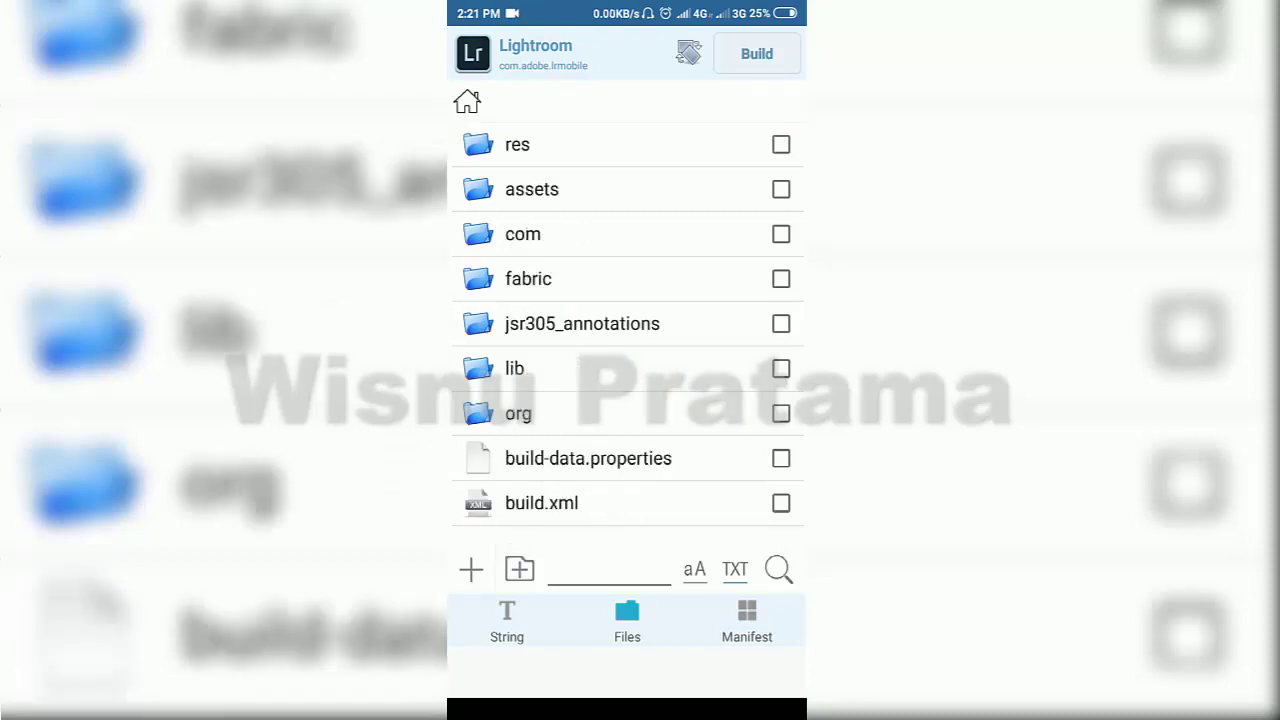
{"action": "left_click", "coordinate": [531, 189]}
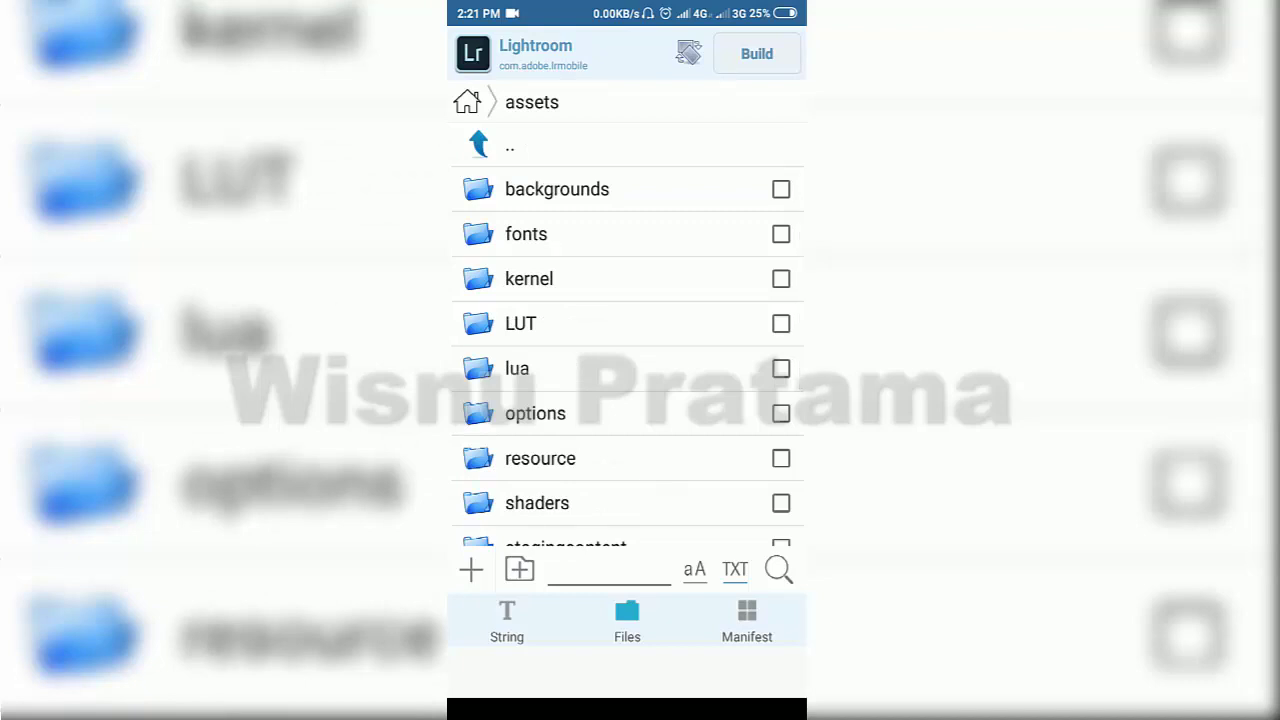
{"action": "left_click", "coordinate": [540, 458]}
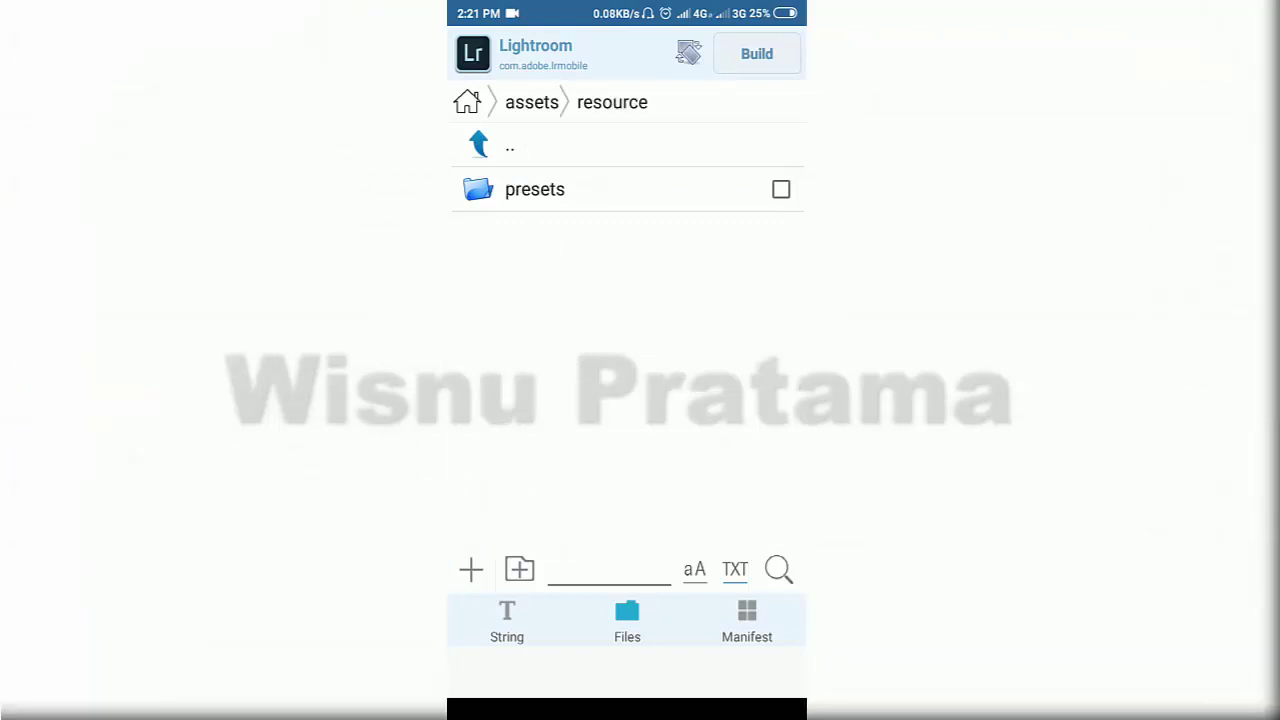
{"action": "left_click", "coordinate": [535, 189]}
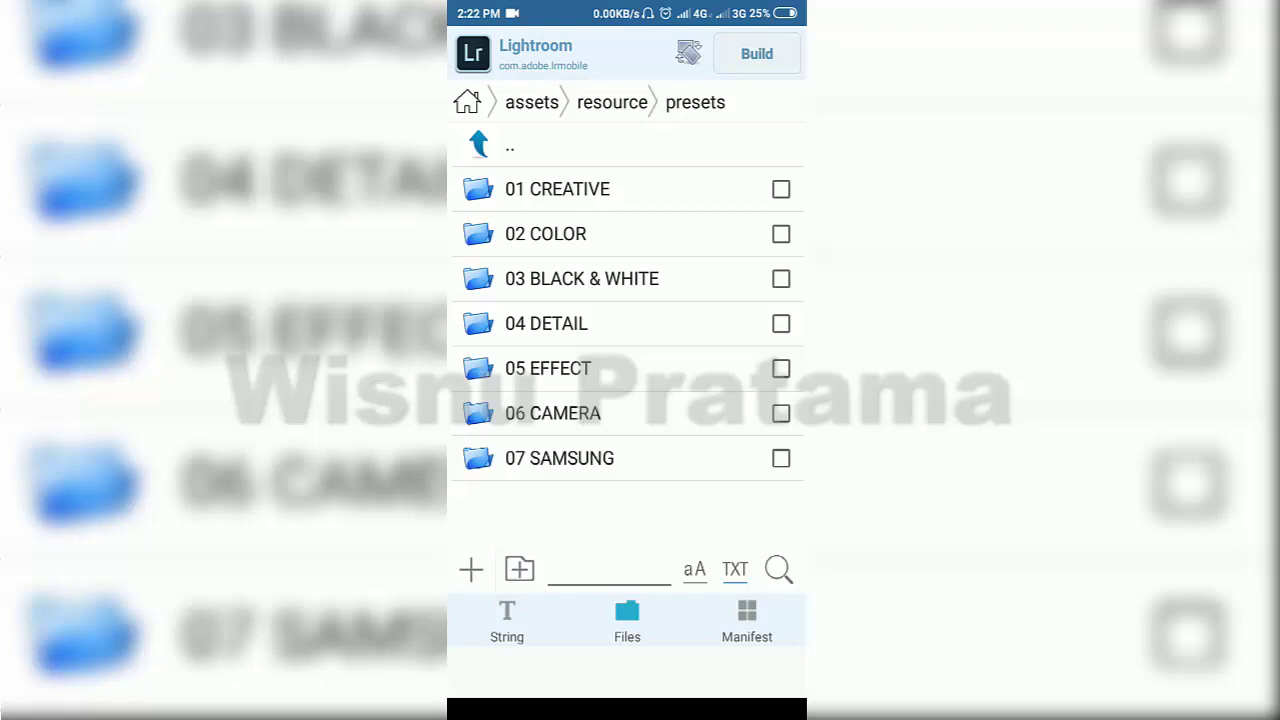
{"action": "left_click", "coordinate": [546, 323]}
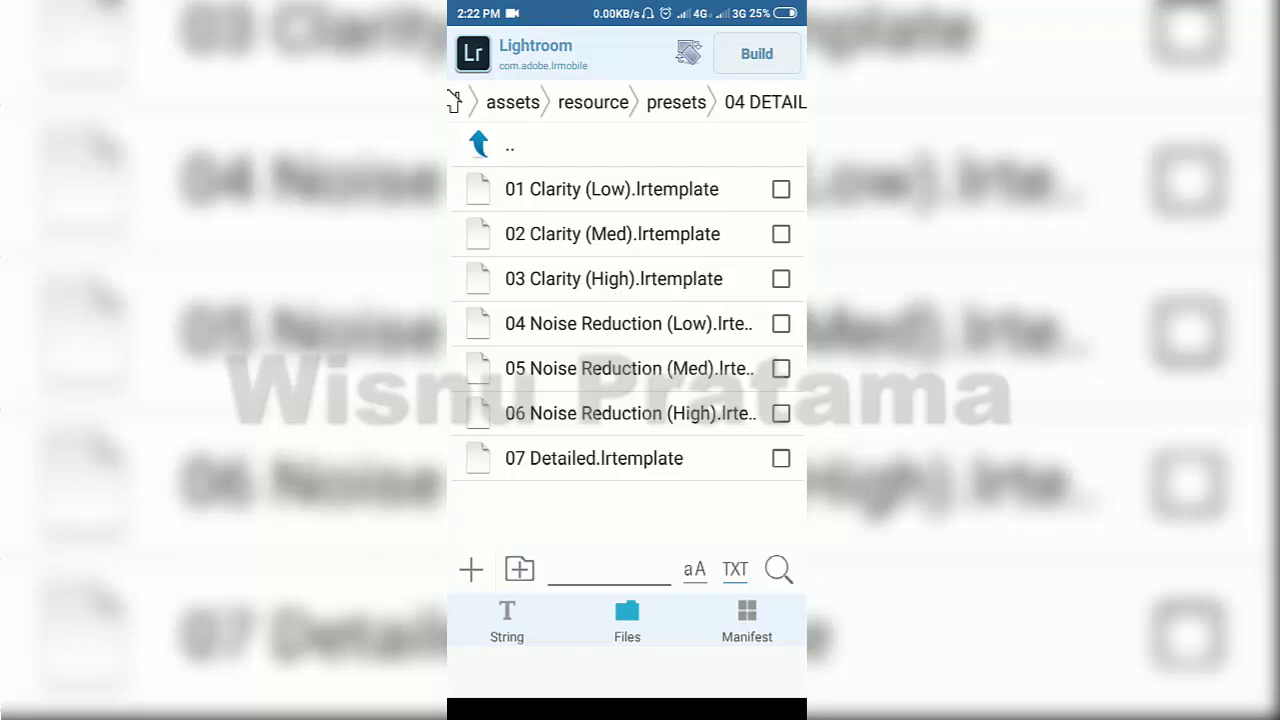
Step: Add the custom .lrtemplate from preset baru into 04 DETAIL and start the rebuild
{"action": "left_click", "coordinate": [519, 569]}
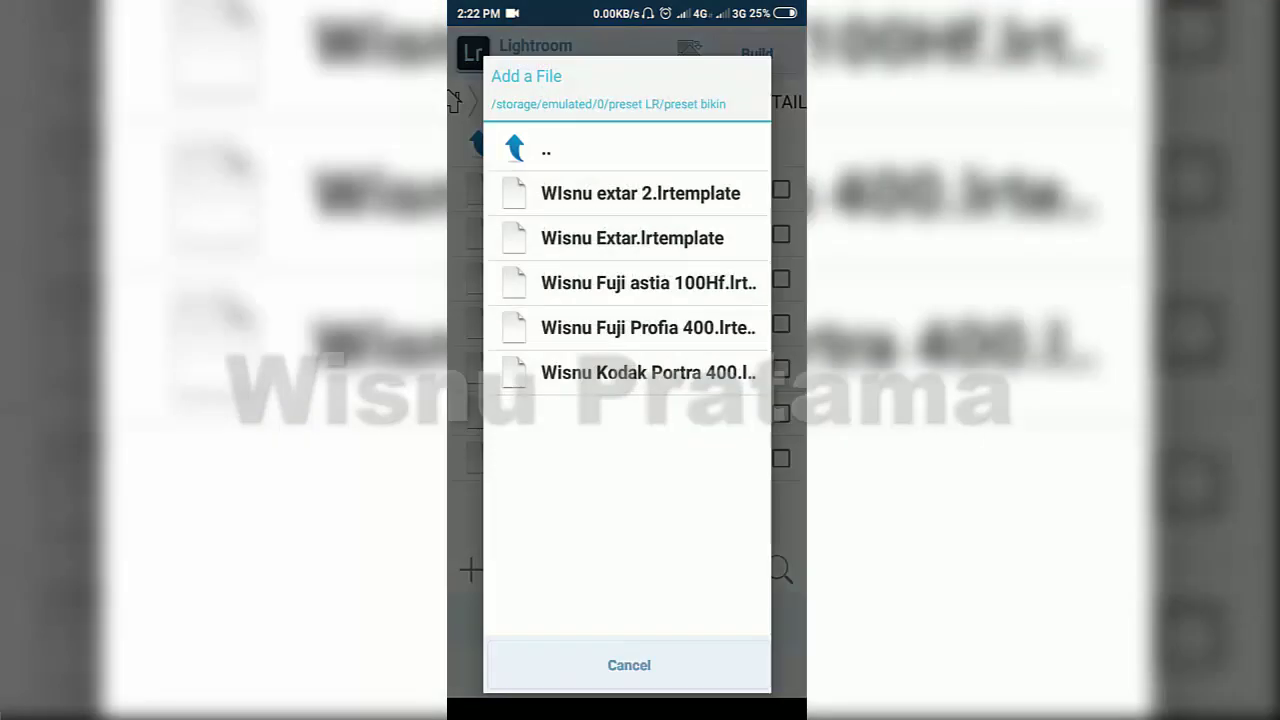
{"action": "left_click", "coordinate": [545, 148]}
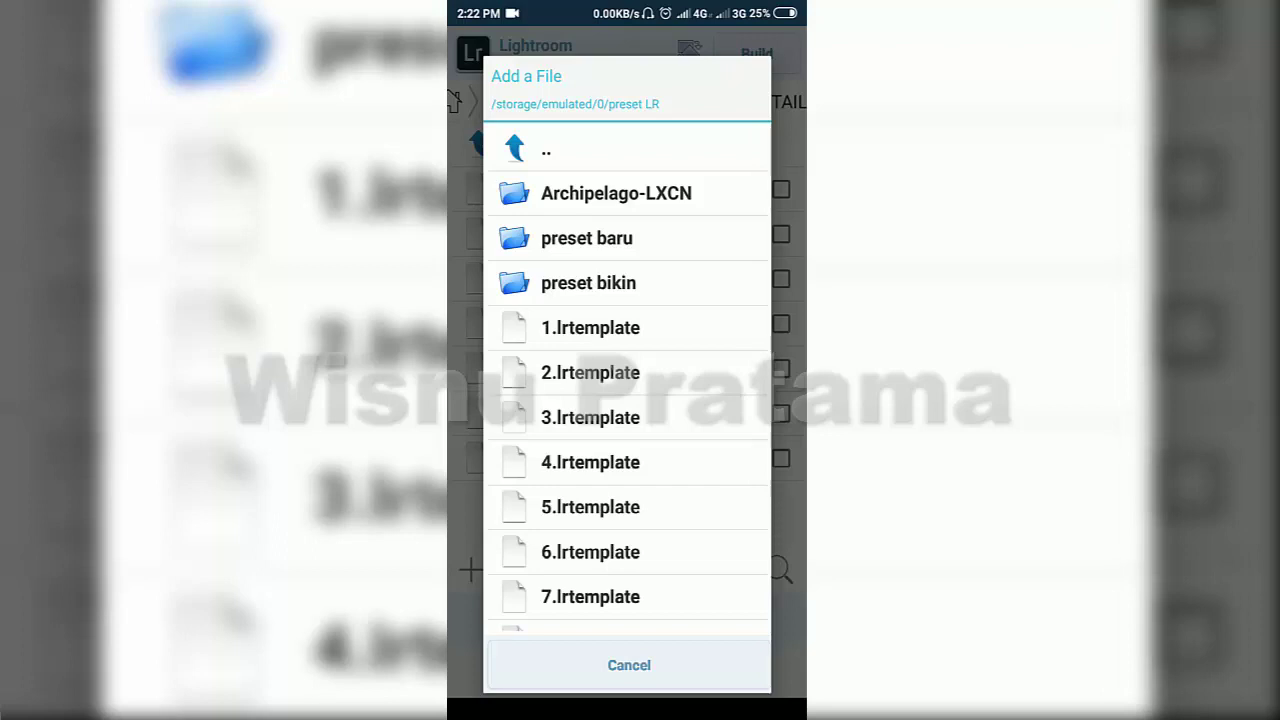
{"action": "left_click", "coordinate": [587, 238]}
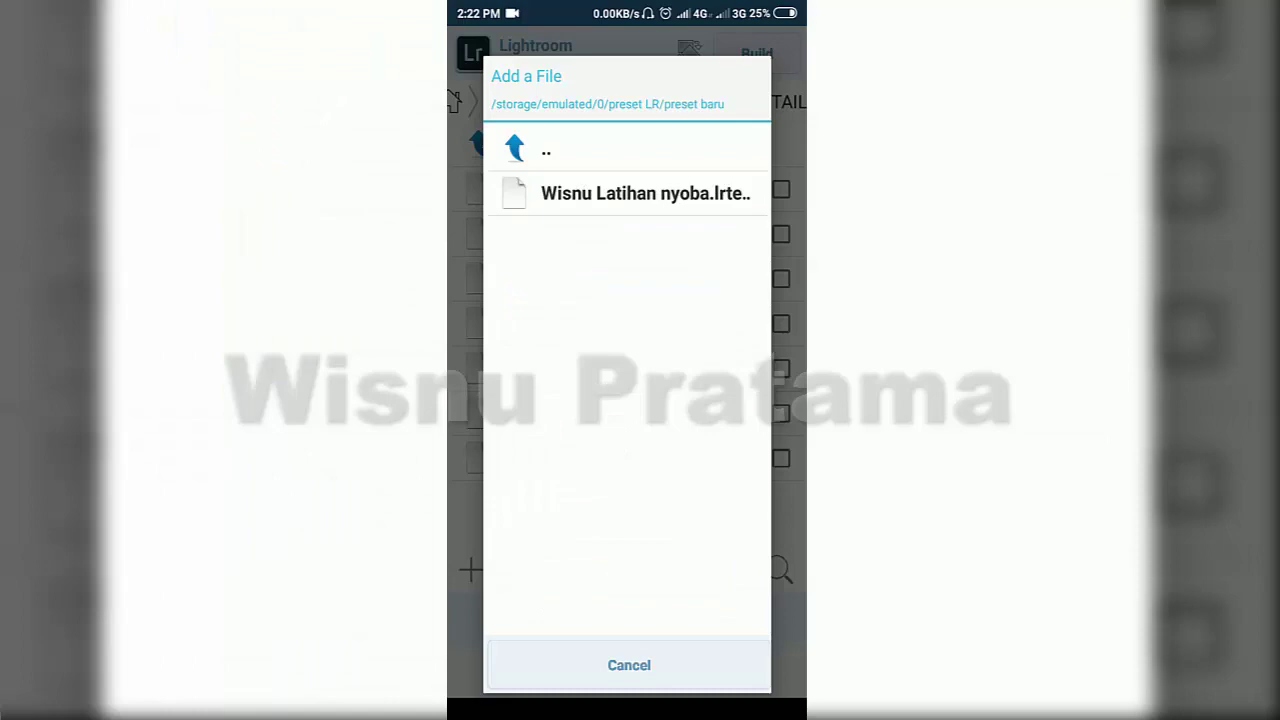
{"action": "left_click", "coordinate": [630, 193]}
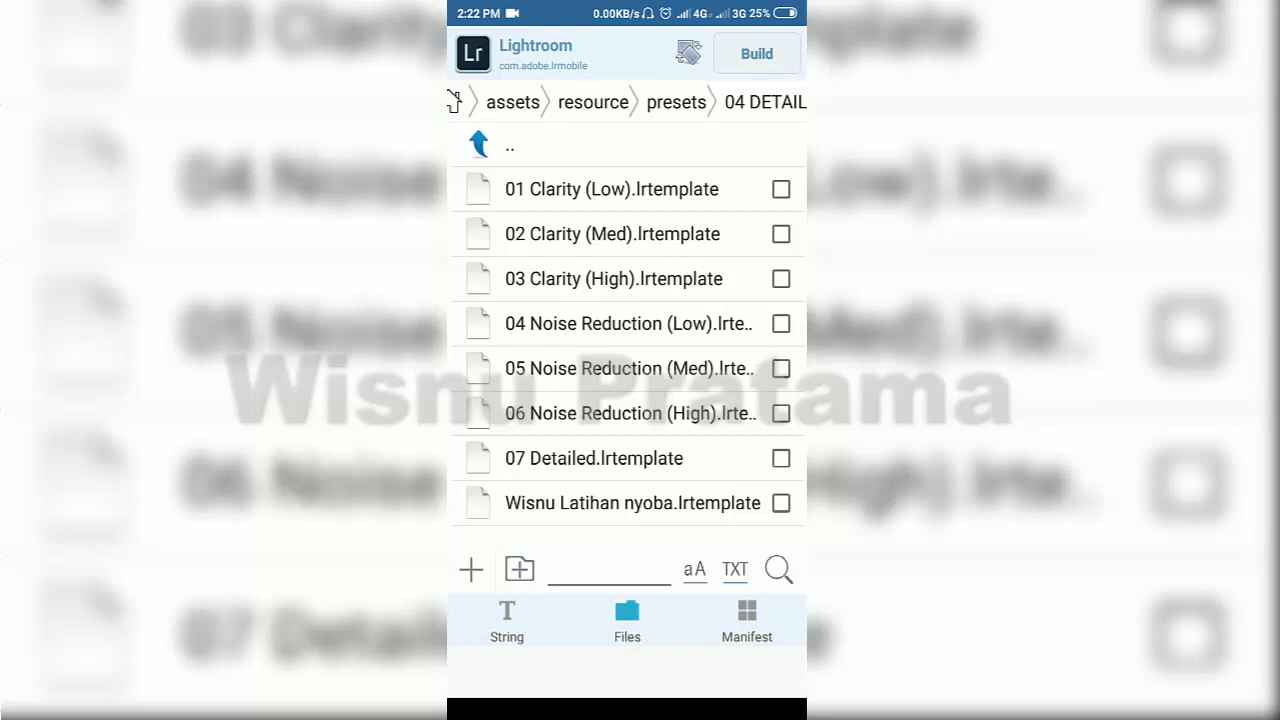
{"action": "left_click", "coordinate": [757, 53]}
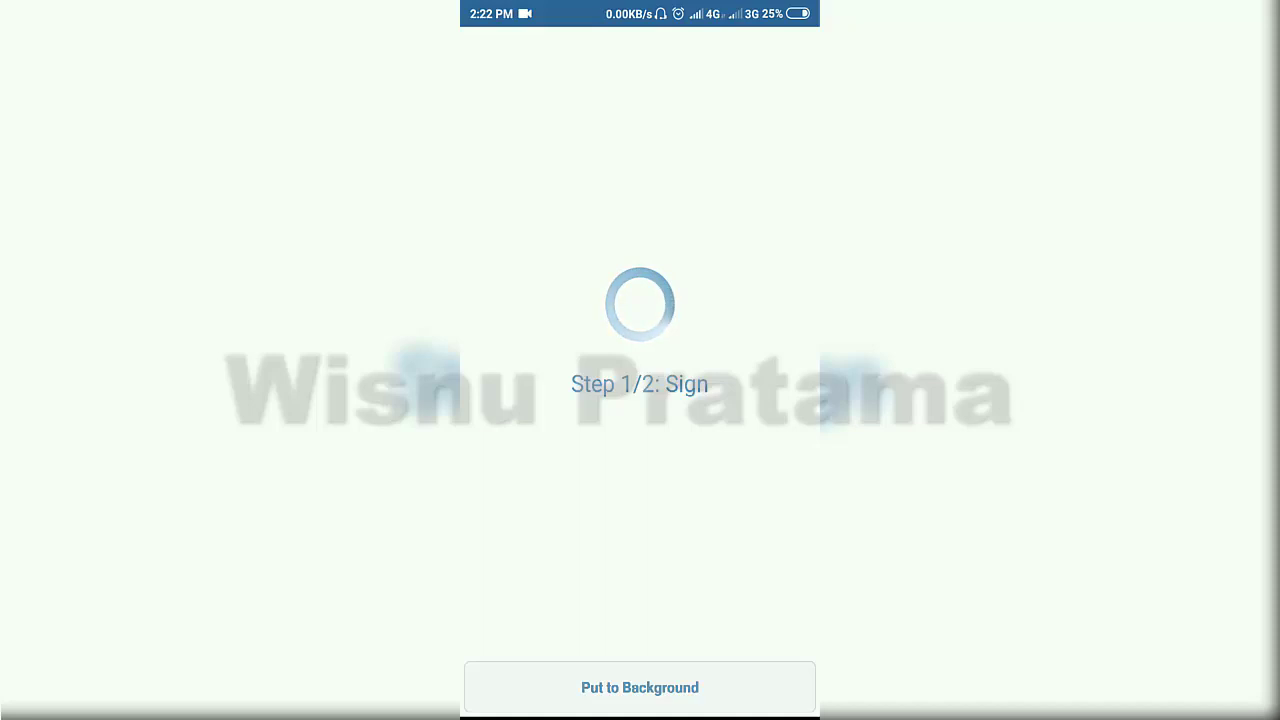
Step: Wait for signing and building to finish, producing /storage/emulated/0/ApkEditor/gen_signed.apk
{"action": "mouse_move", "coordinate": [640, 5]}
{"action": "left_mouse_down"}
{"action": "mouse_move", "coordinate": [640, 400]}
{"action": "mouse_move", "coordinate": [640, 100]}
{"action": "left_mouse_up"}
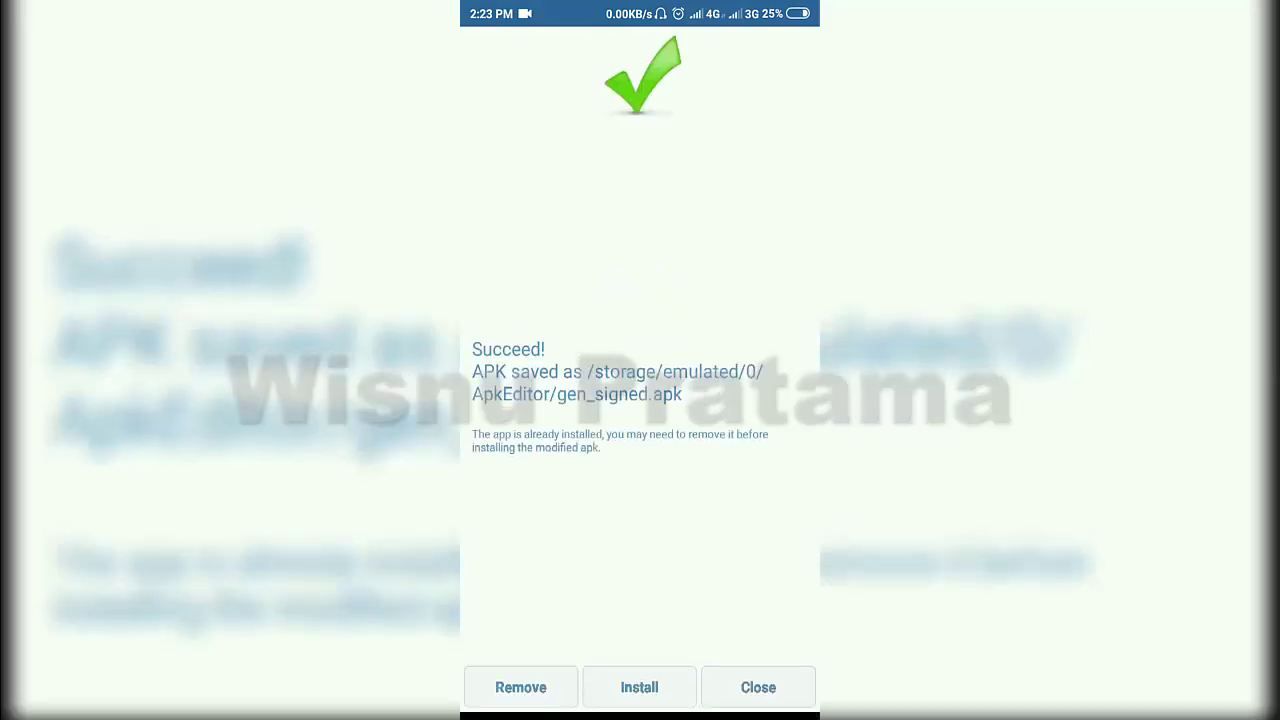
Step: Uninstall the original Lightroom, install gen_signed.apk, and close the build result screen
{"action": "left_click", "coordinate": [520, 687]}
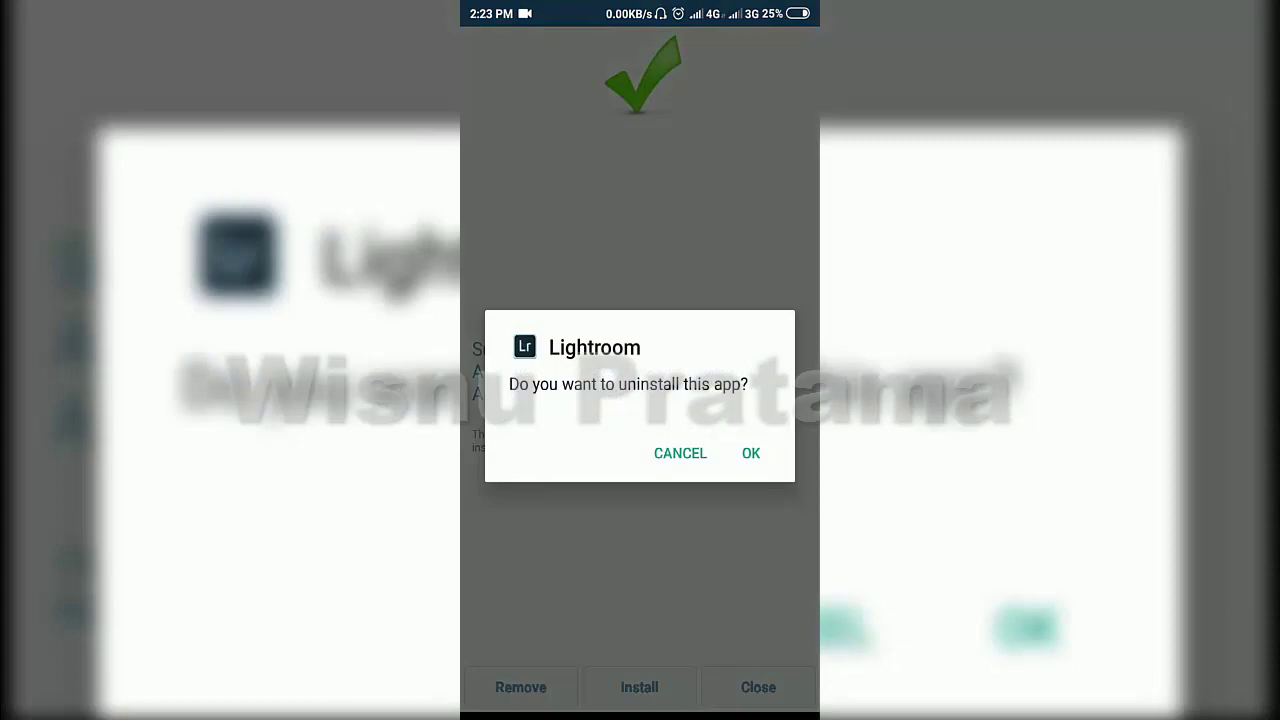
{"action": "left_click", "coordinate": [751, 453]}
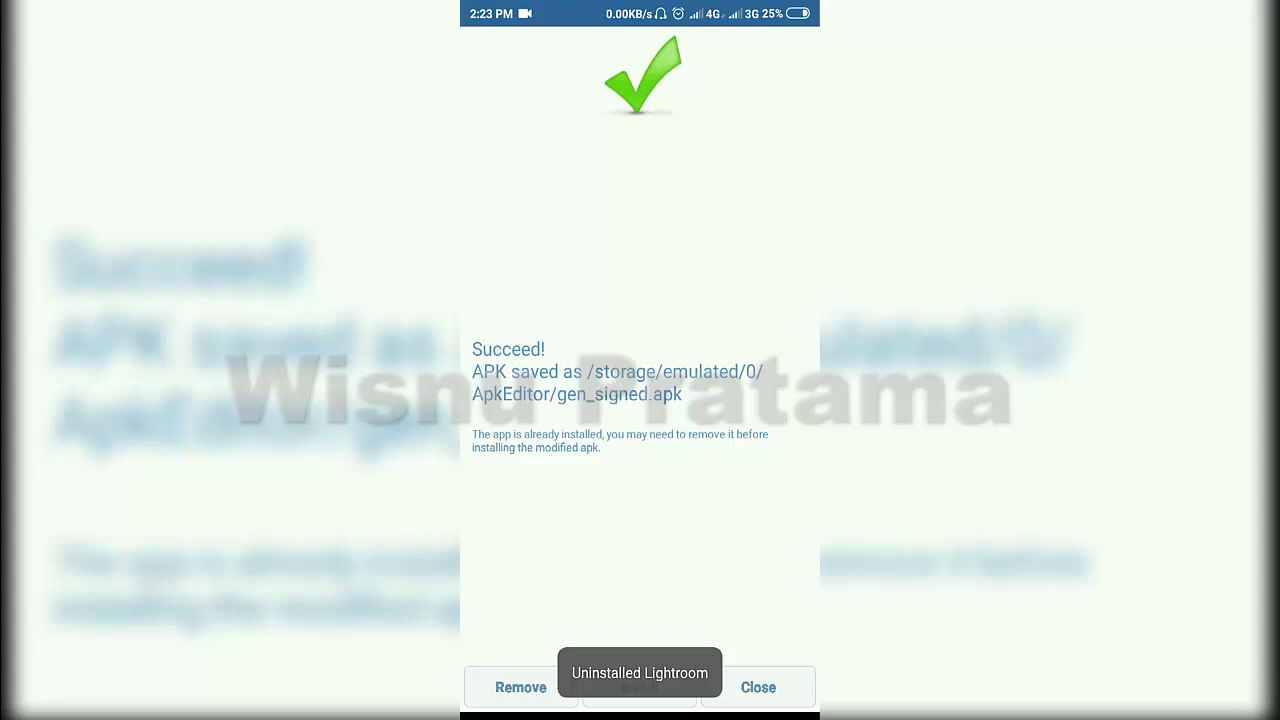
{"action": "left_click", "coordinate": [639, 687]}
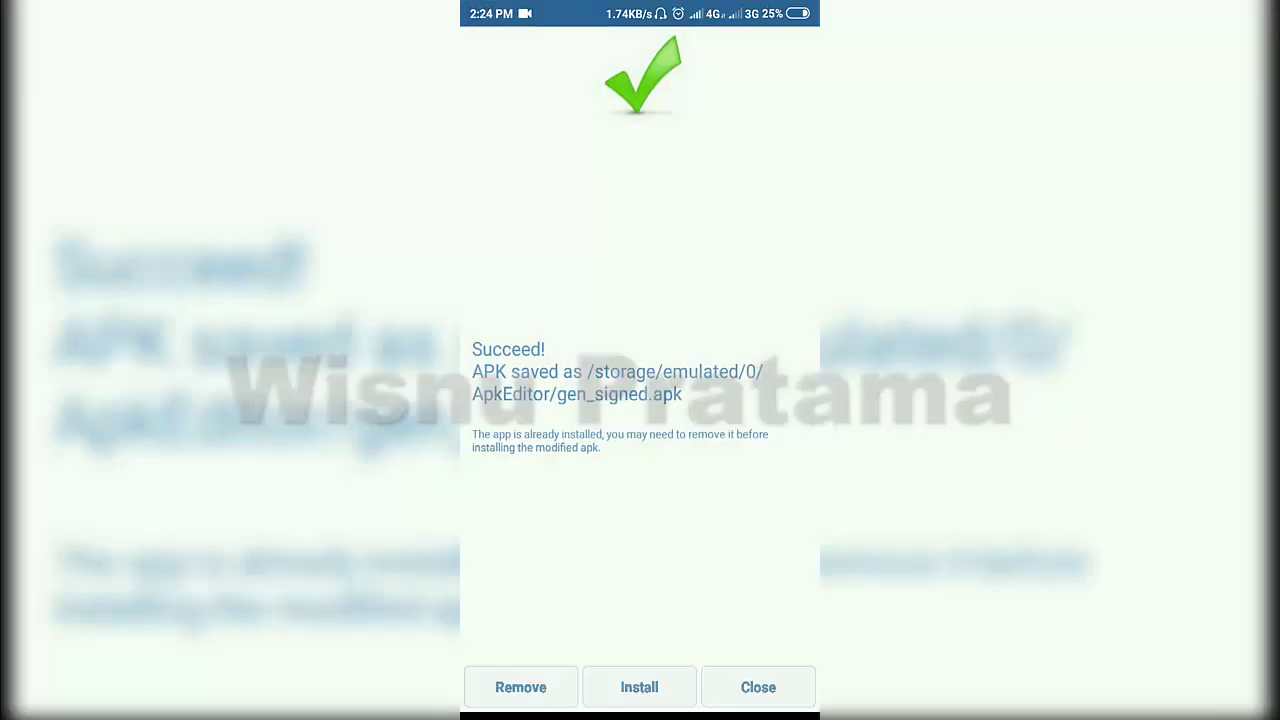
{"action": "left_click", "coordinate": [758, 687]}
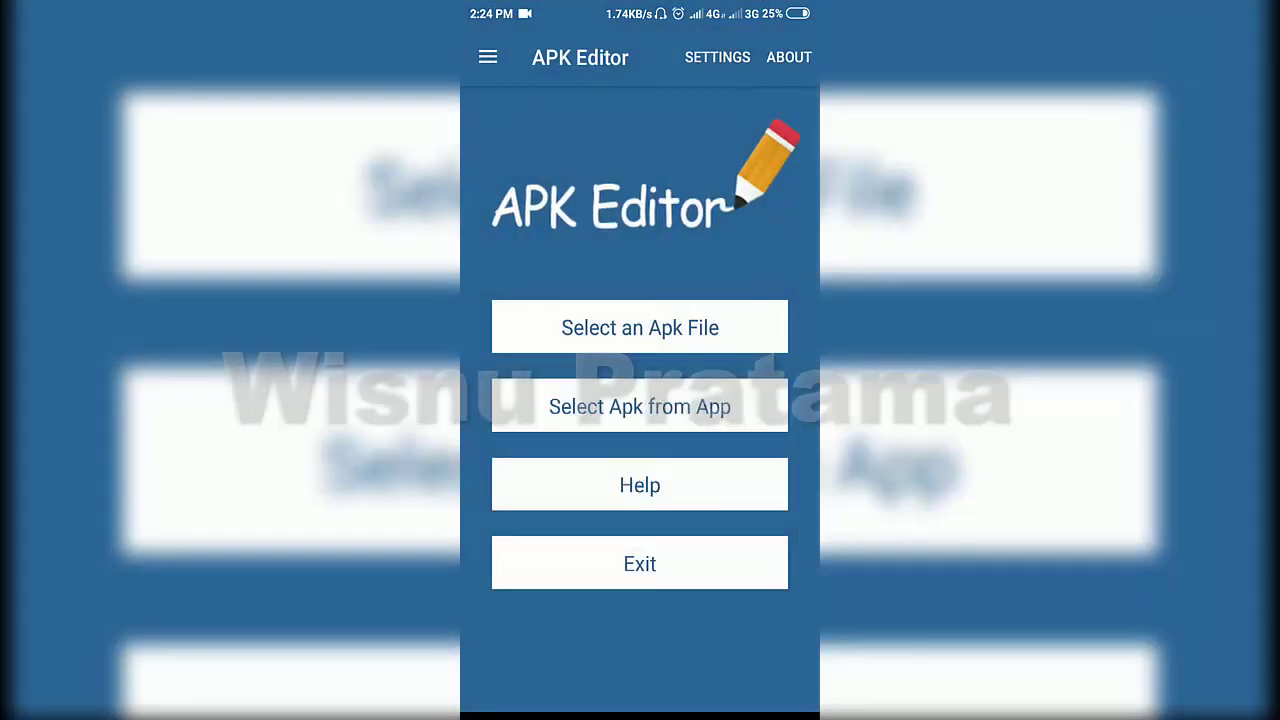
Step: Launch the reinstalled Lightroom, allow photo and file access, and open All Photos
{"action": "left_click", "coordinate": [640, 406]}
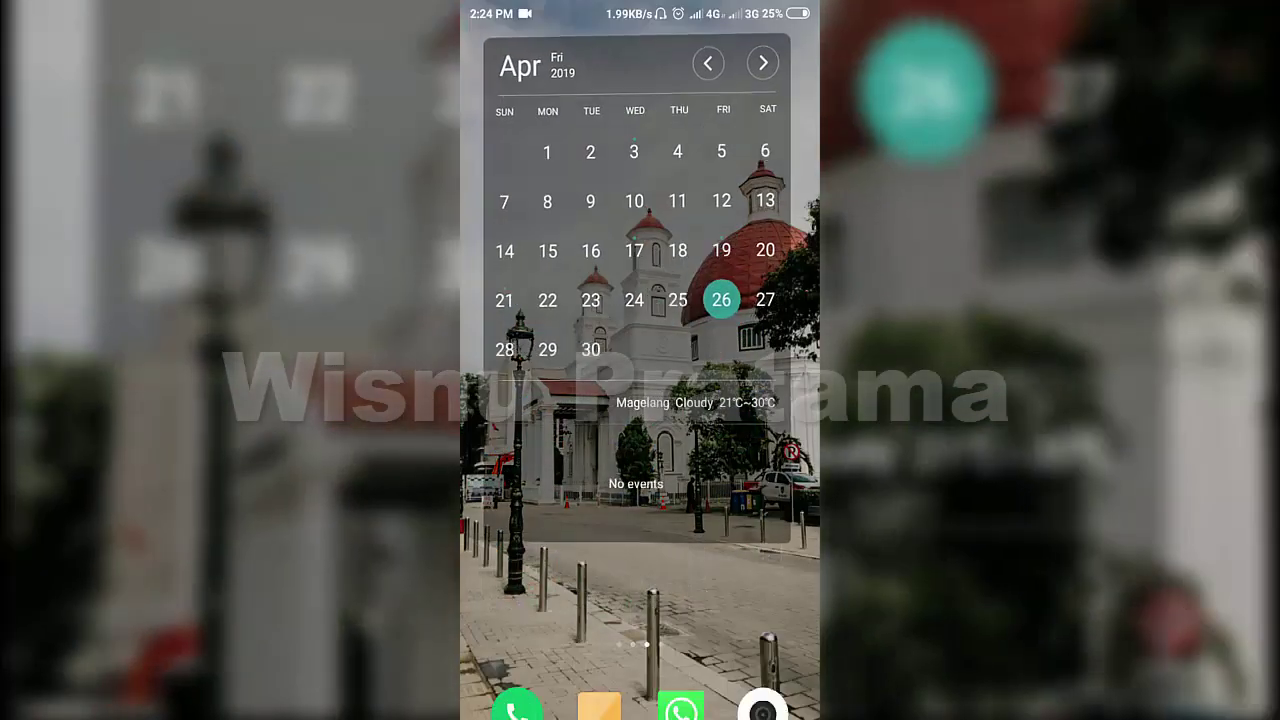
{"action": "left_click_drag", "start_coordinate": [740, 450], "coordinate": [540, 450]}
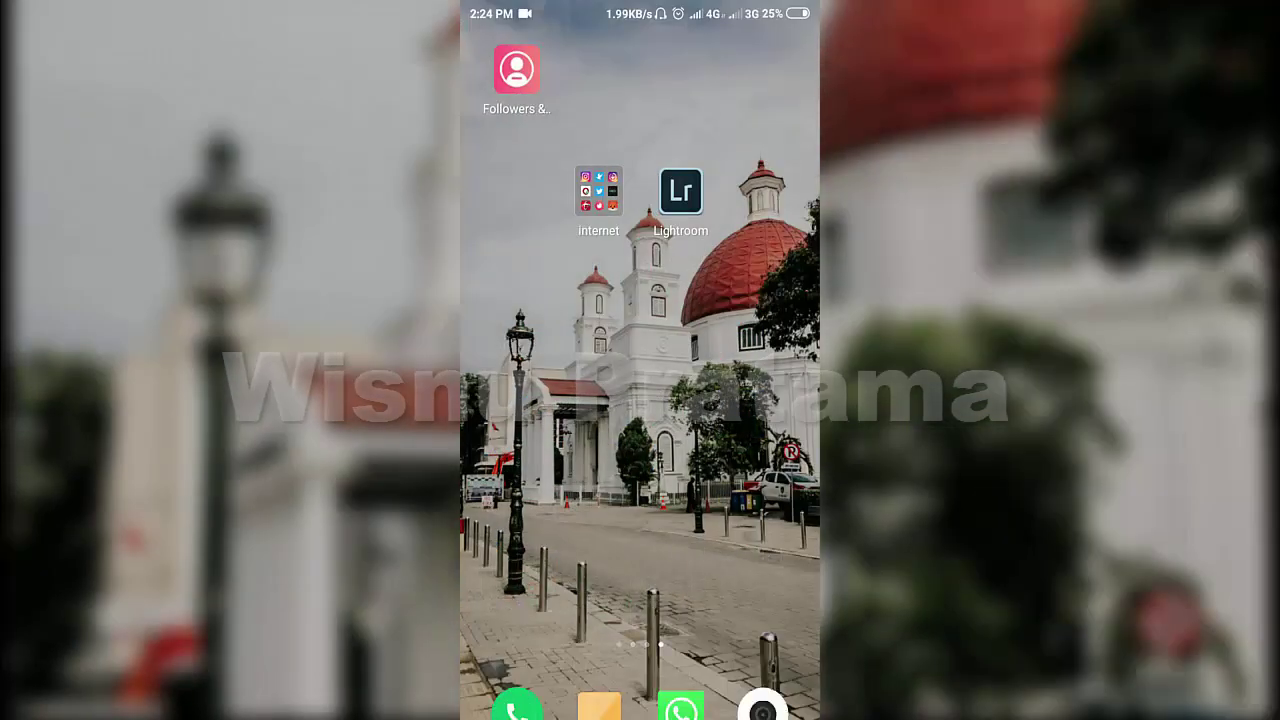
{"action": "left_click", "coordinate": [680, 191]}
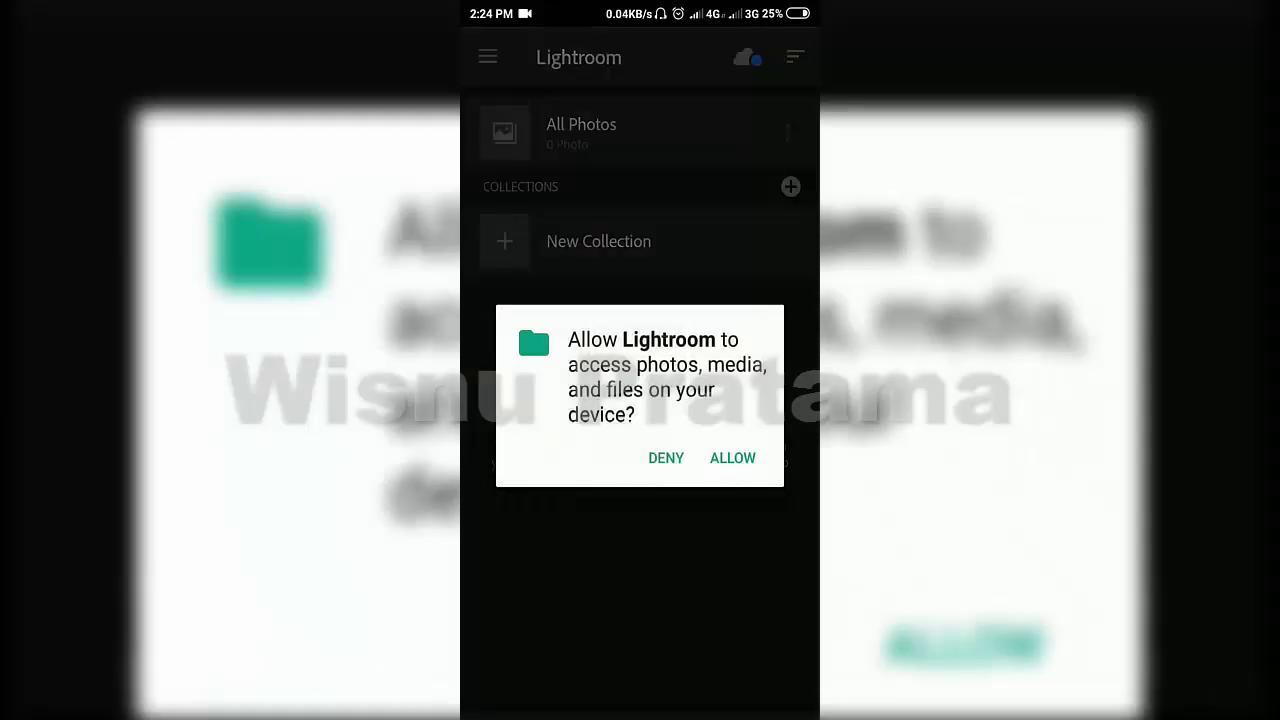
{"action": "left_click", "coordinate": [732, 457]}
{"action": "left_click", "coordinate": [580, 125]}
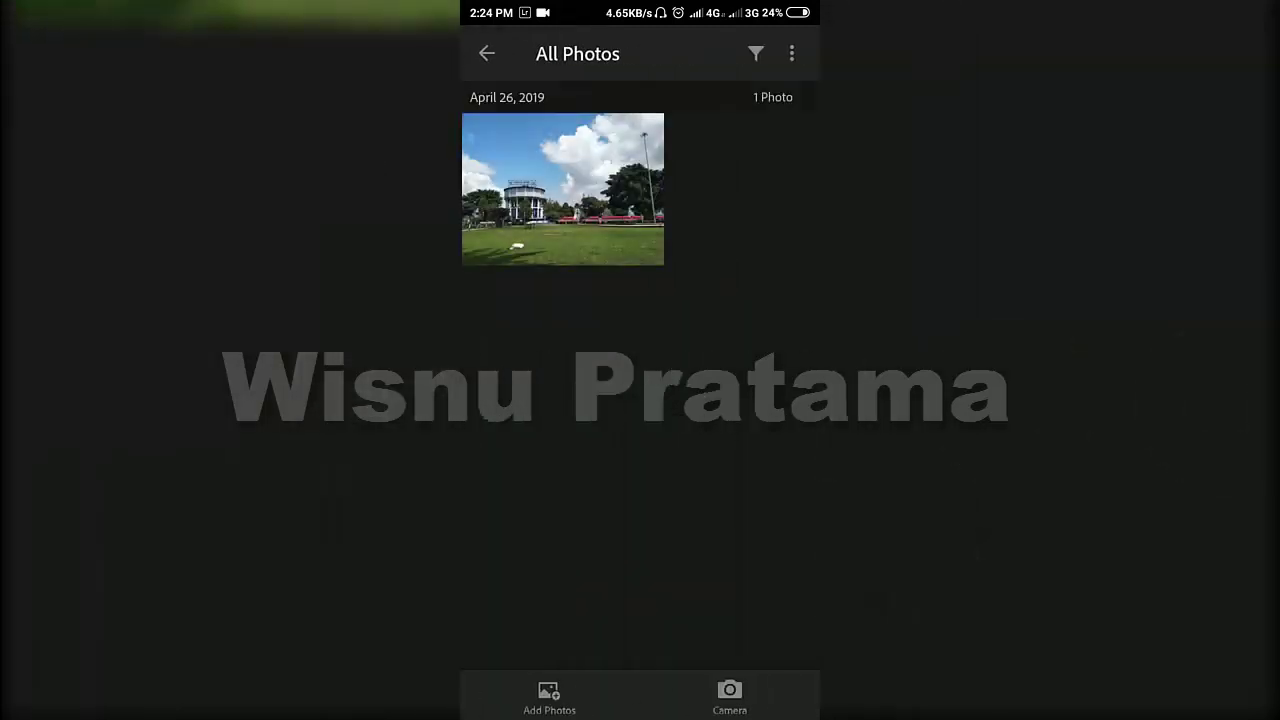
Step: Open the April 26, 2019 photo and apply the custom Detail-category preset, brightening it
{"action": "left_click", "coordinate": [562, 189]}
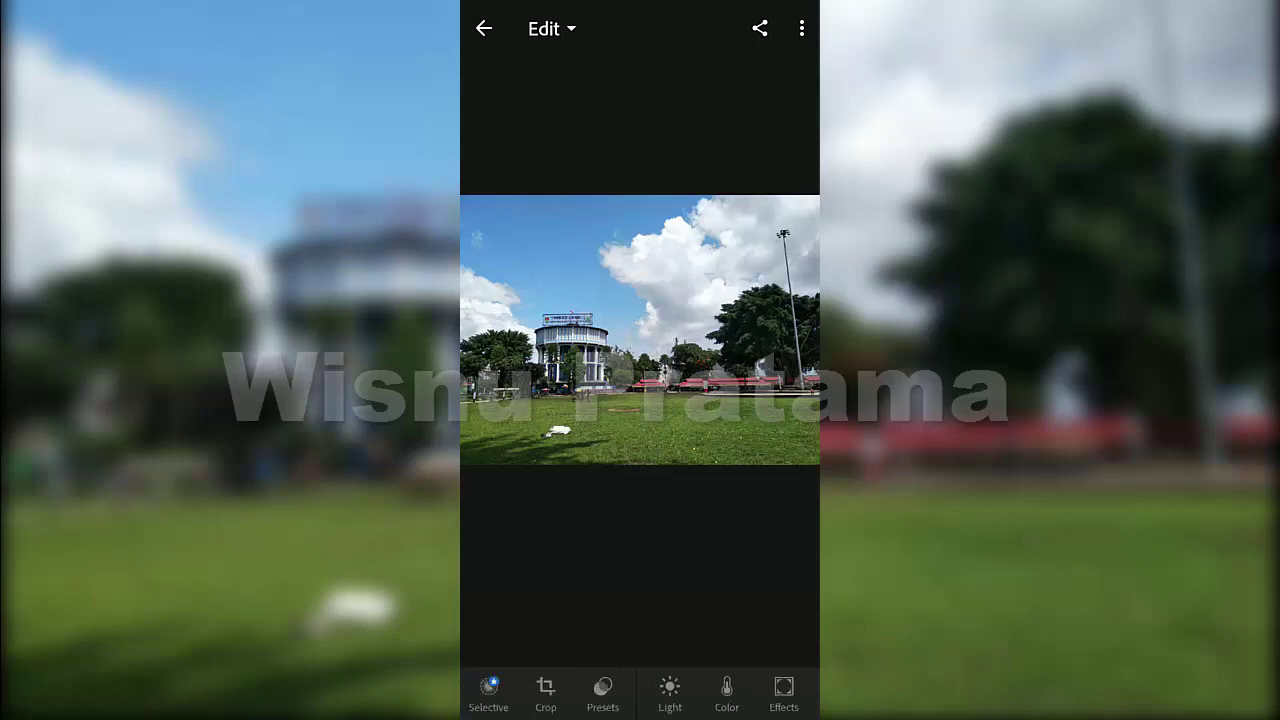
{"action": "left_click", "coordinate": [603, 690]}
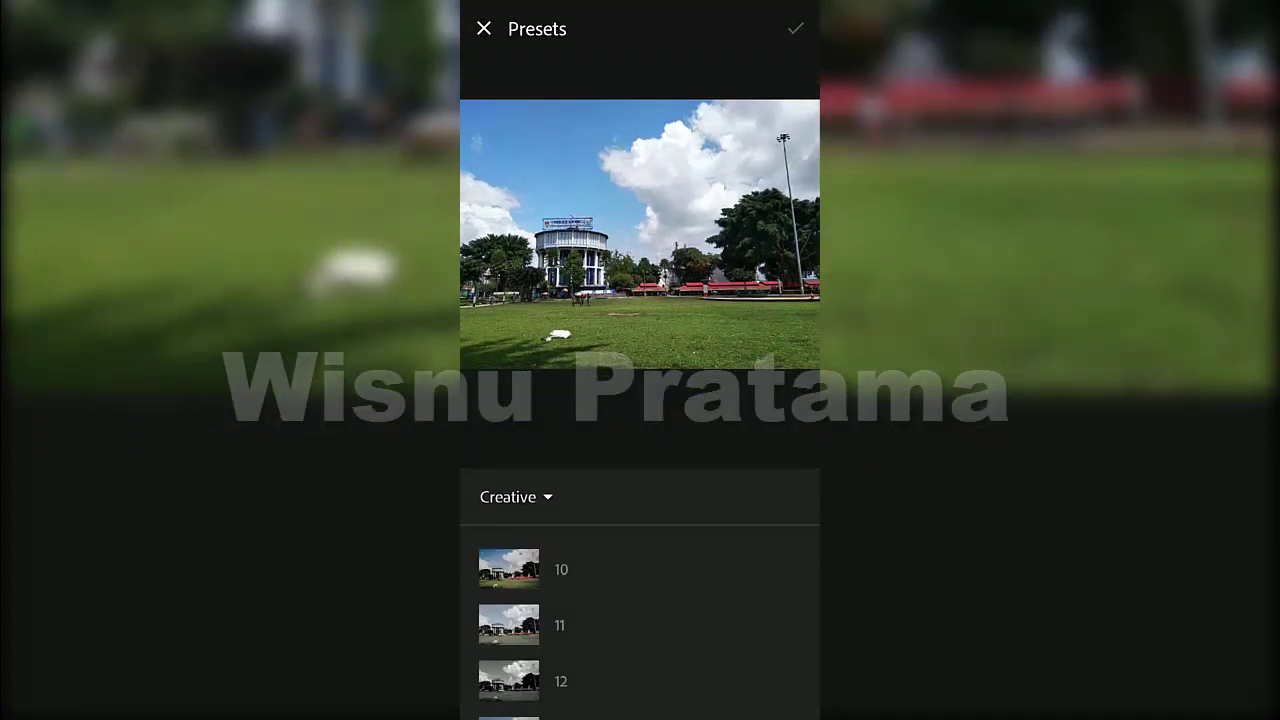
{"action": "left_click", "coordinate": [515, 497]}
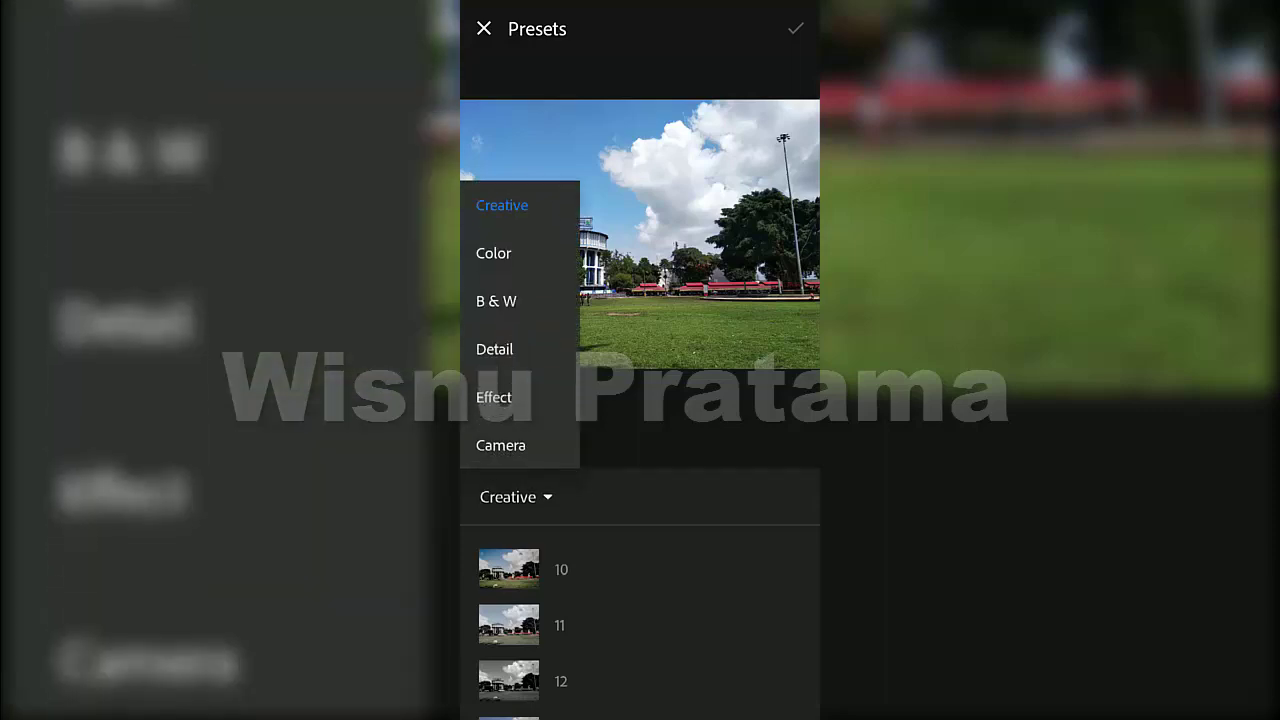
{"action": "left_click", "coordinate": [494, 349]}
{"action": "scroll", "coordinate": [640, 620], "scroll_direction": "down", "scroll_amount": 5}
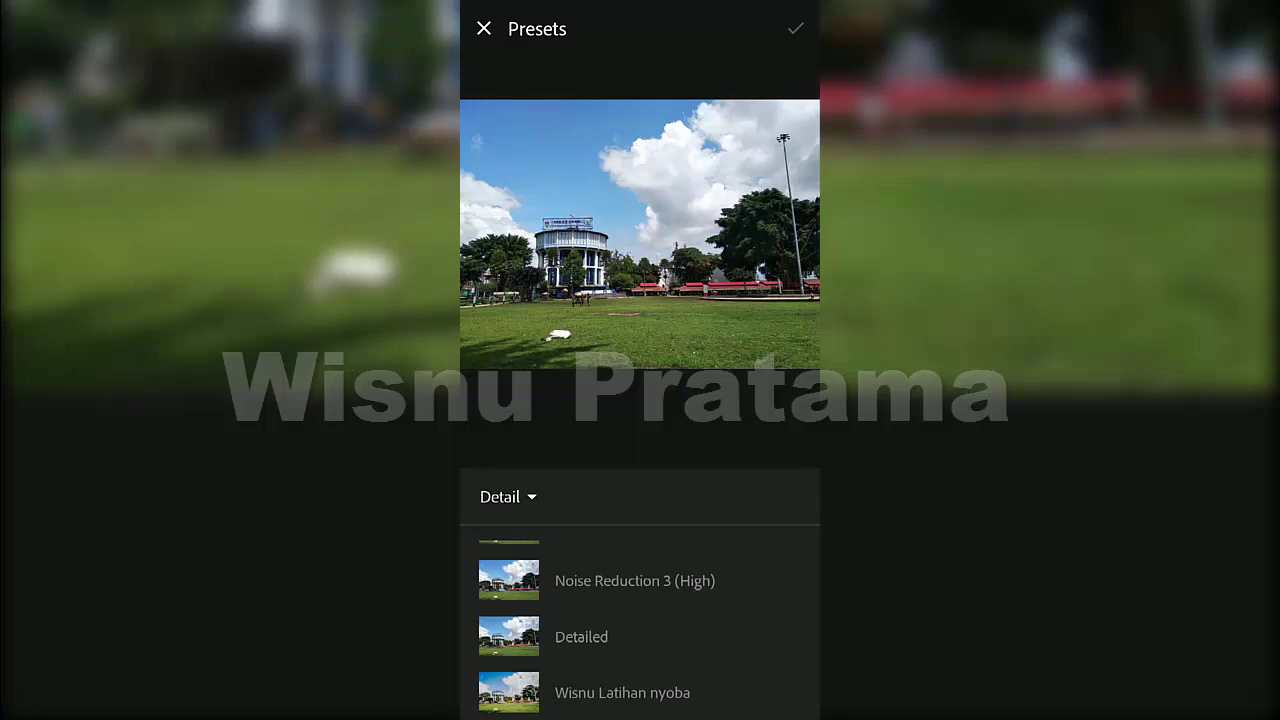
{"action": "left_click", "coordinate": [600, 692]}
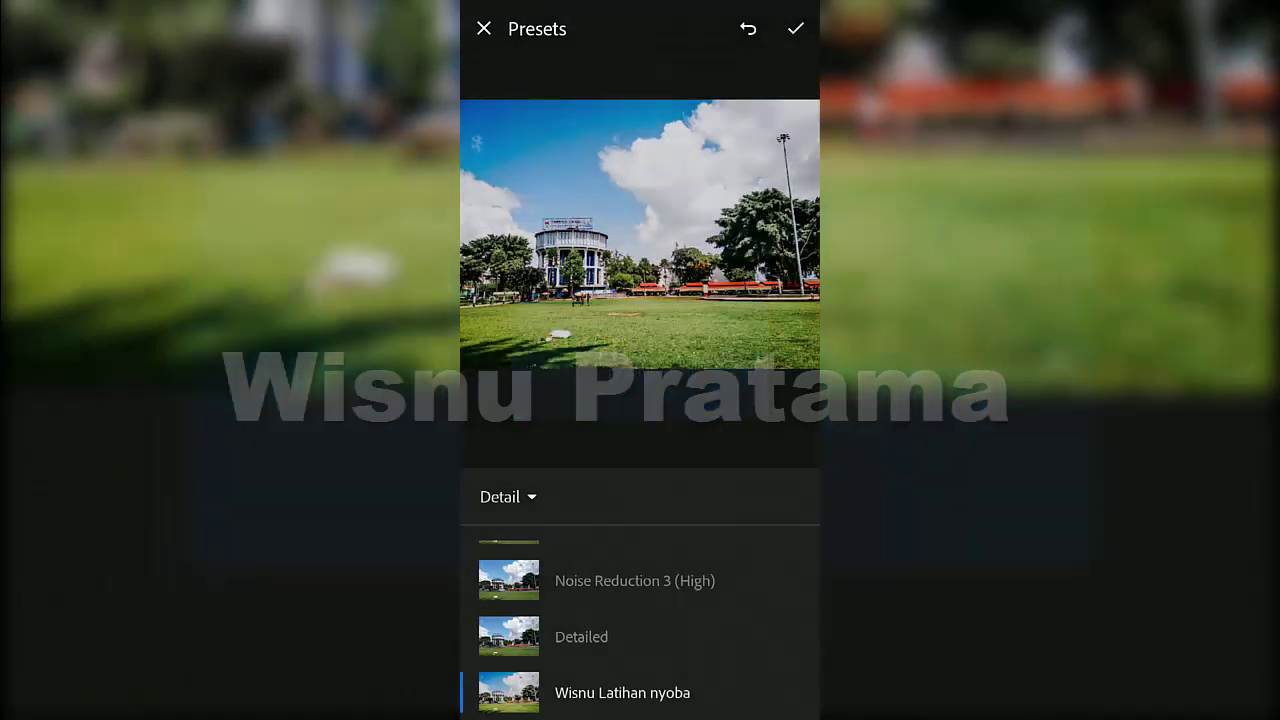